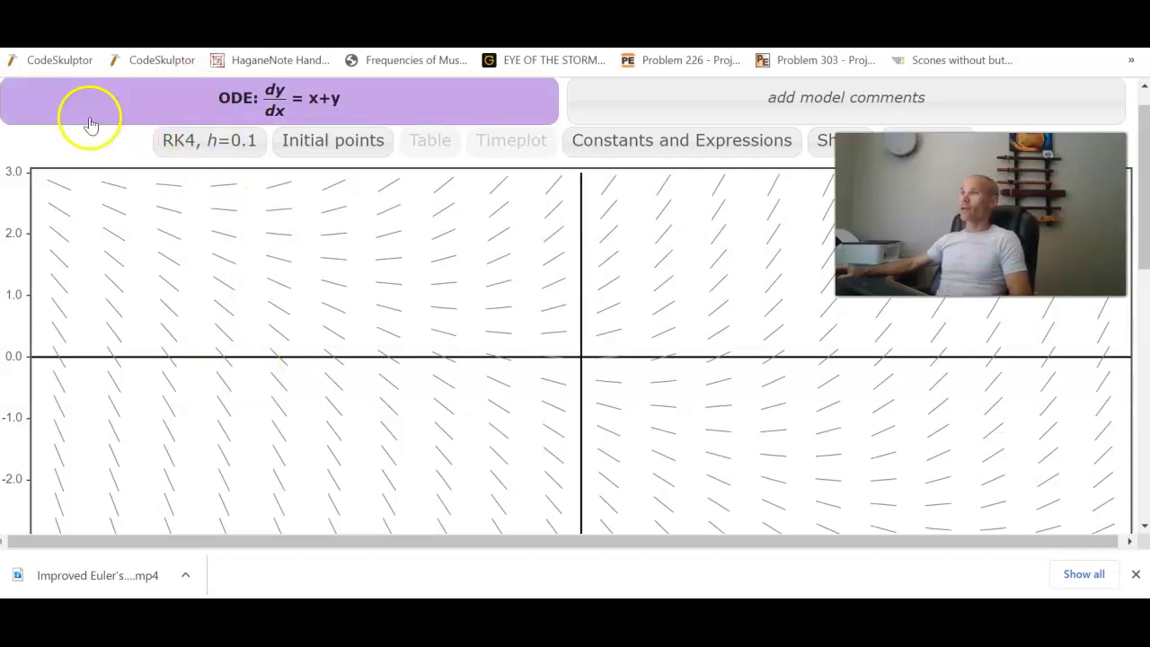
# - Change the ODE to dy/dt = 0.2-3t+y, using variables y and t
pyautogui.click(192, 103)
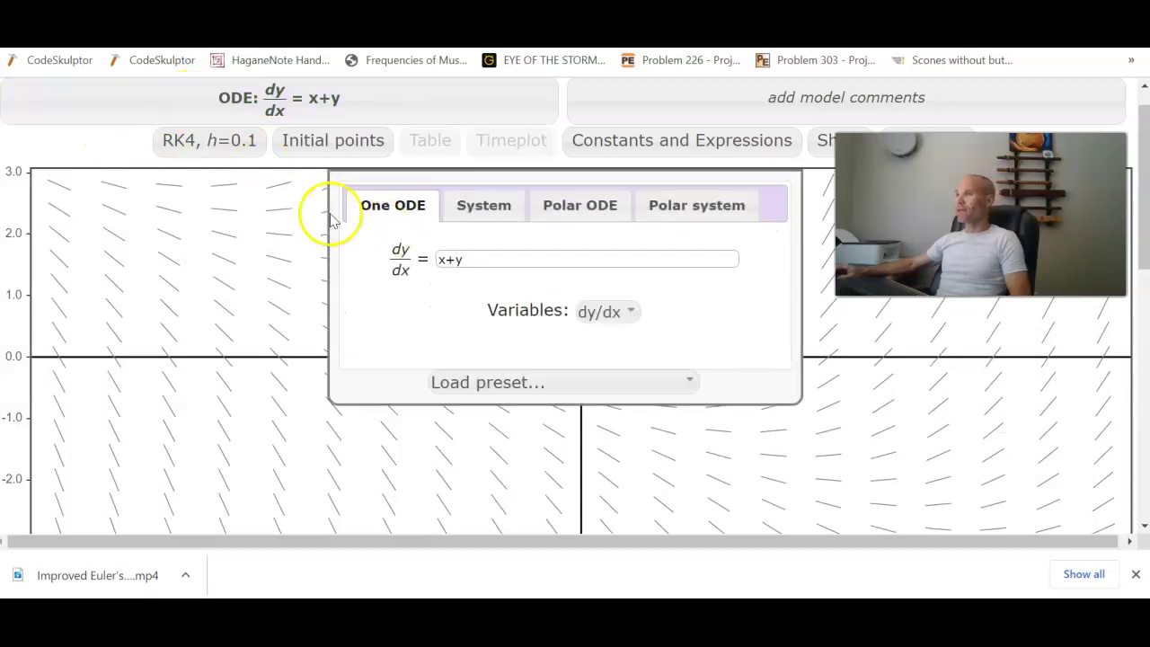
pyautogui.click(598, 311)
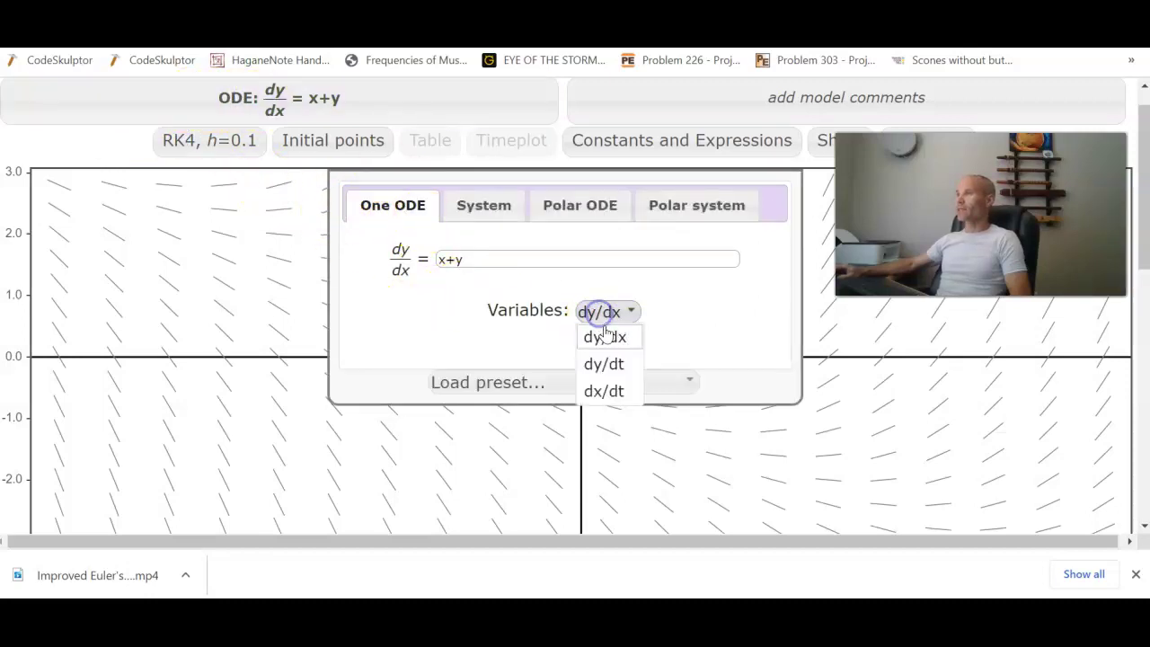
pyautogui.click(603, 363)
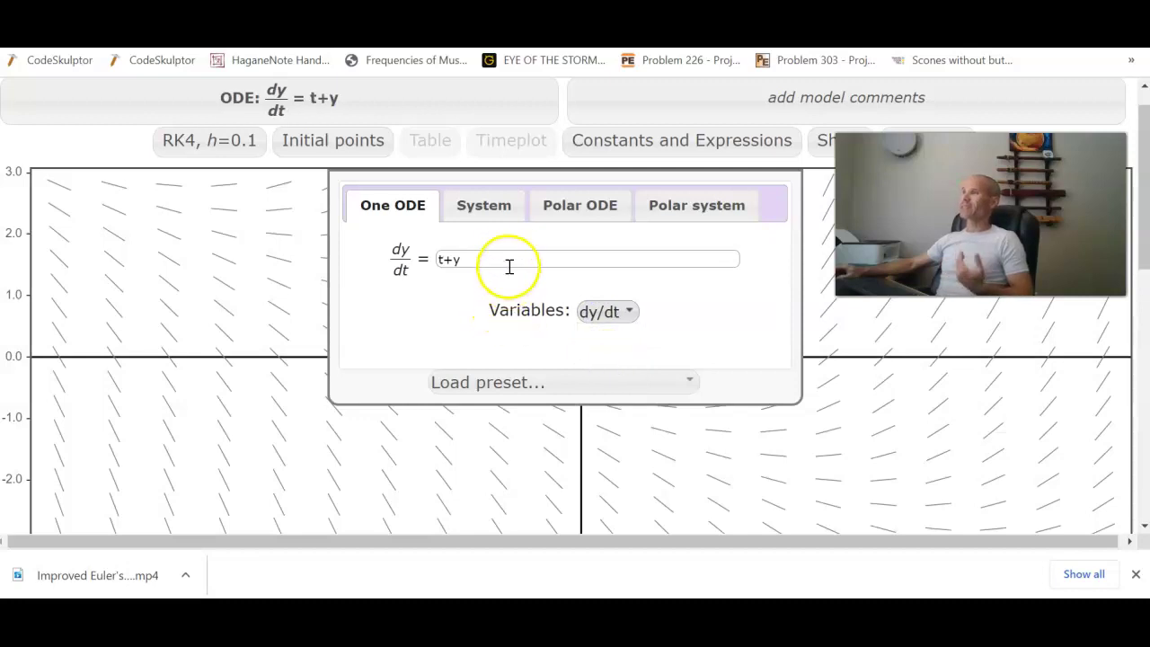
pyautogui.moveTo(509, 266); pyautogui.dragTo(416, 254)
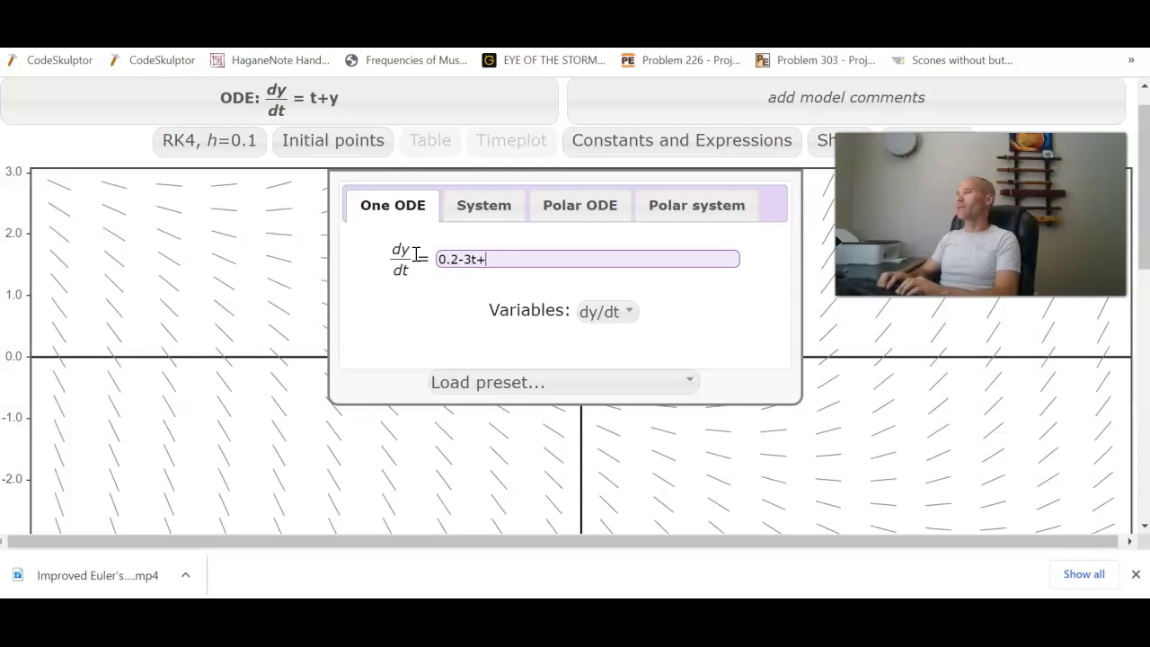
pyautogui.write('y')
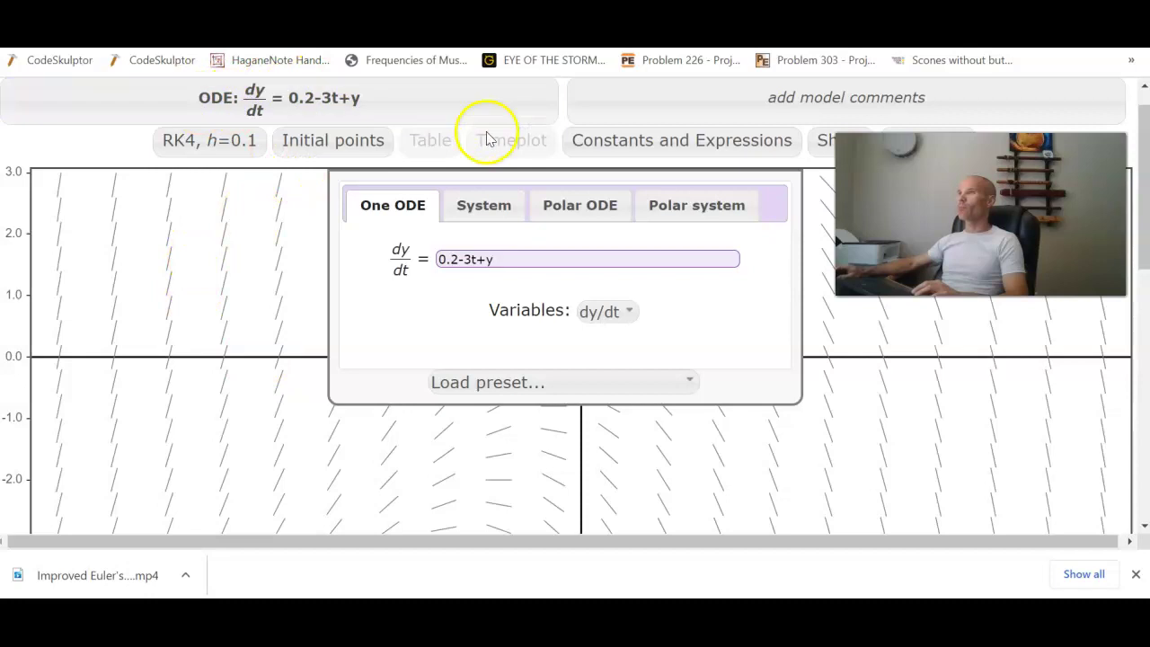
pyautogui.click(88, 171)
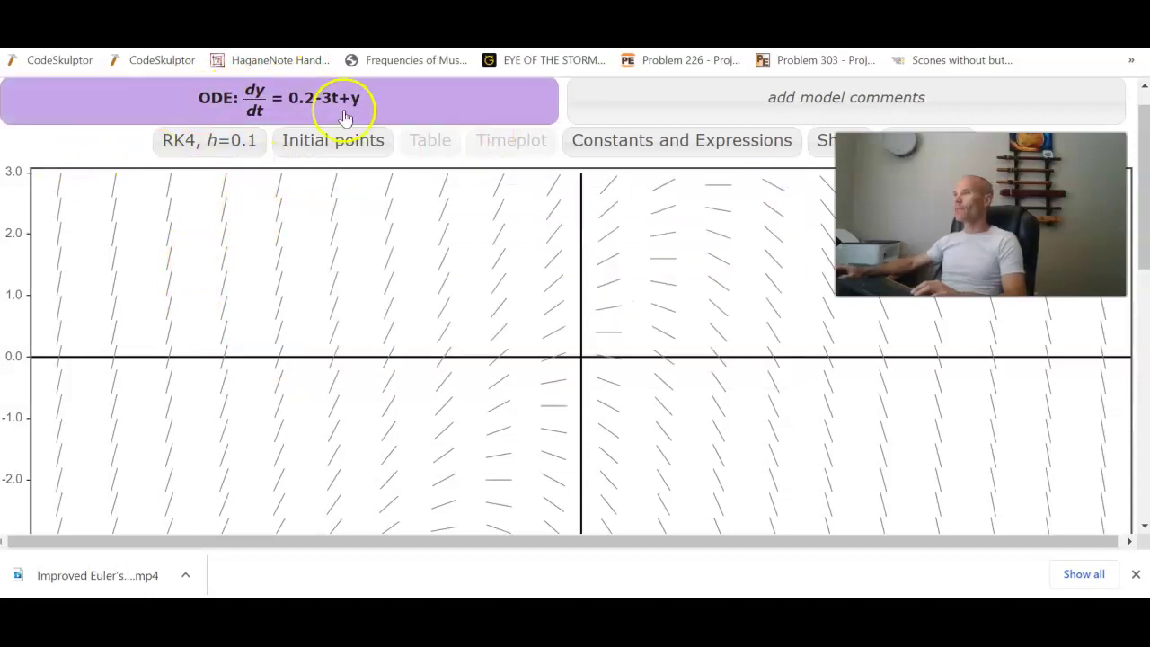
# - Clear all existing solution curves and draw a single curve from initial point (0, 2)
pyautogui.click(580, 305)
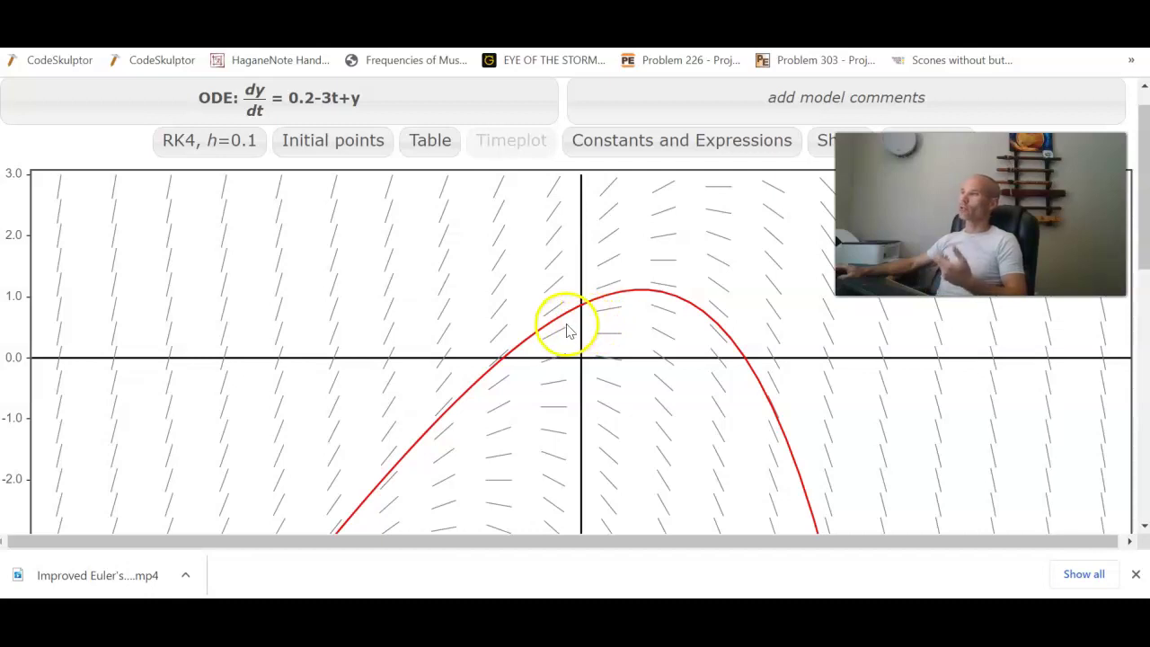
pyautogui.click(338, 142)
pyautogui.click(532, 388)
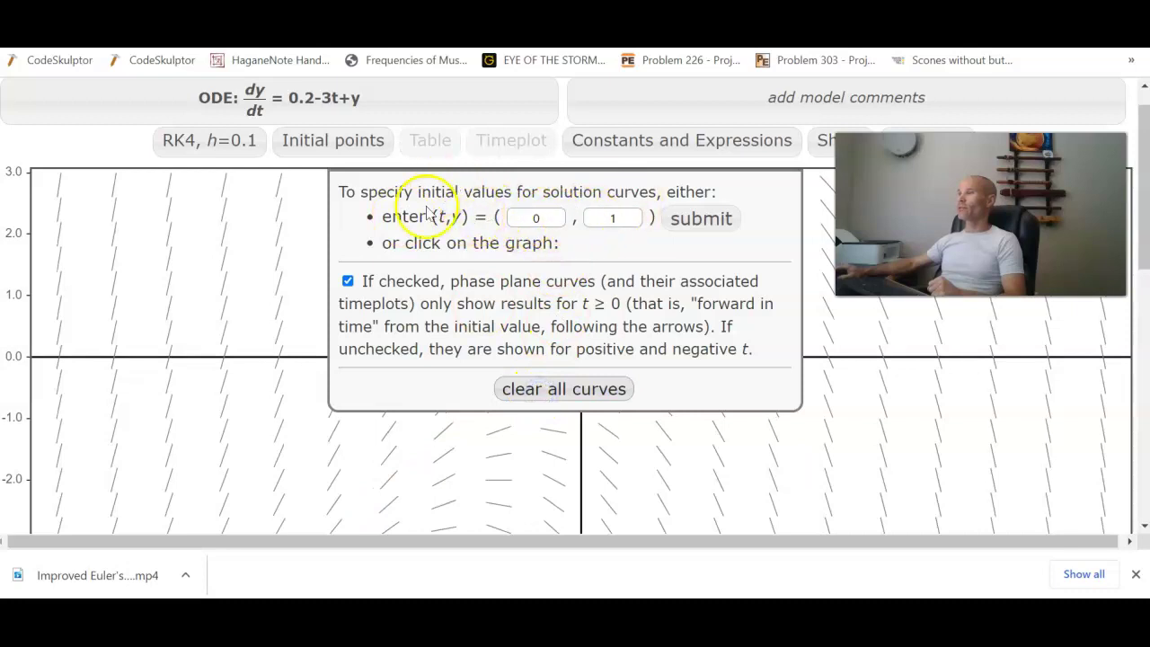
pyautogui.doubleClick(612, 218)
pyautogui.write('2')
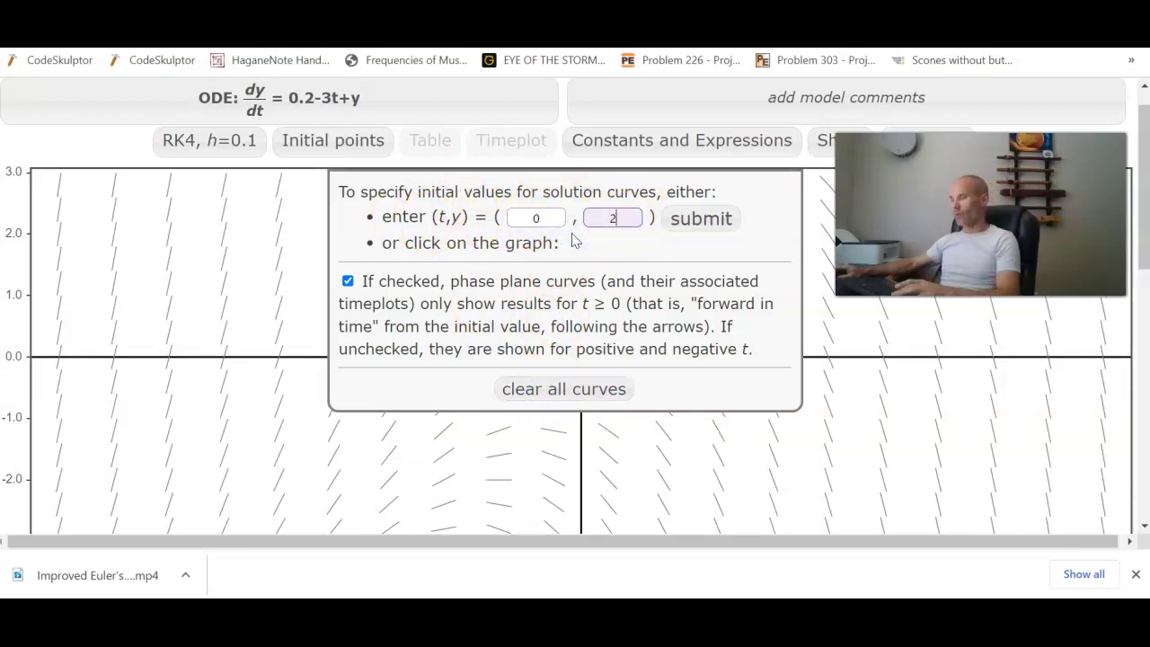
pyautogui.click(689, 225)
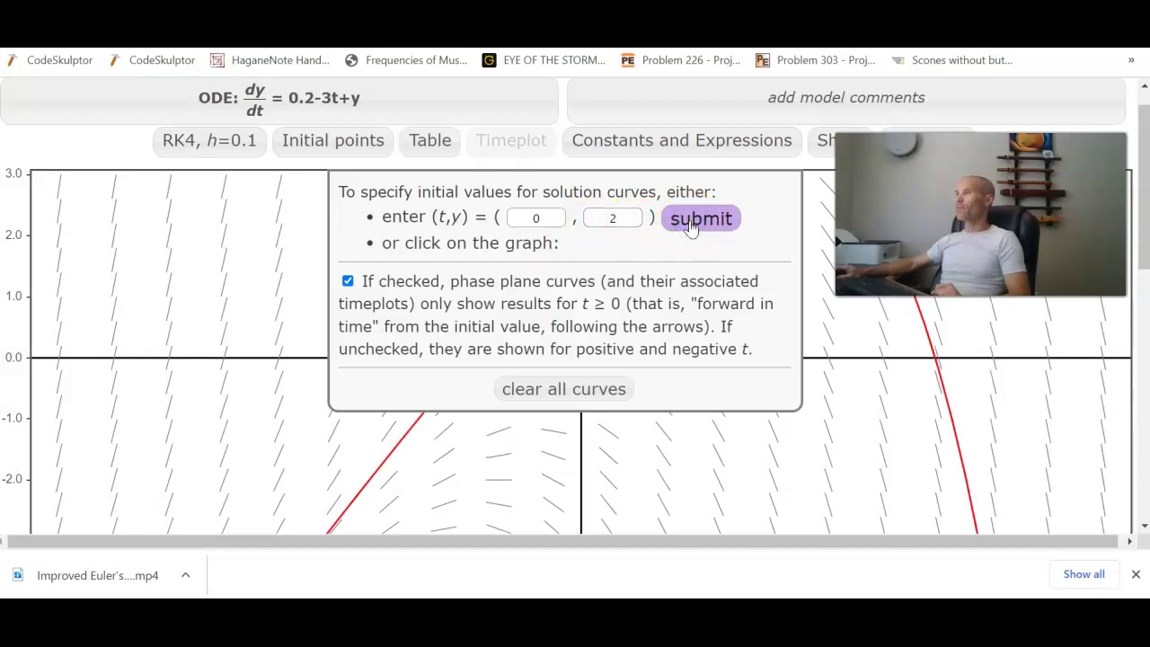
pyautogui.click(69, 134)
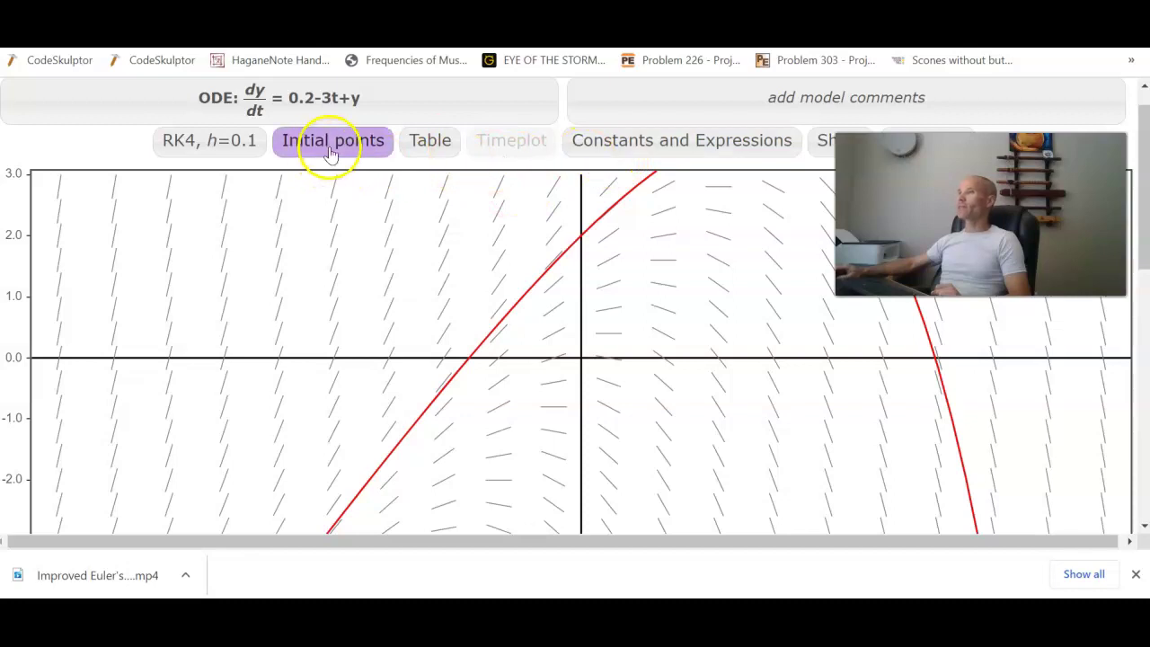
# - Set the plot range's lower t limit to 0 and the y limits to 0 and 5
pyautogui.scroll(-2, 112, 364)
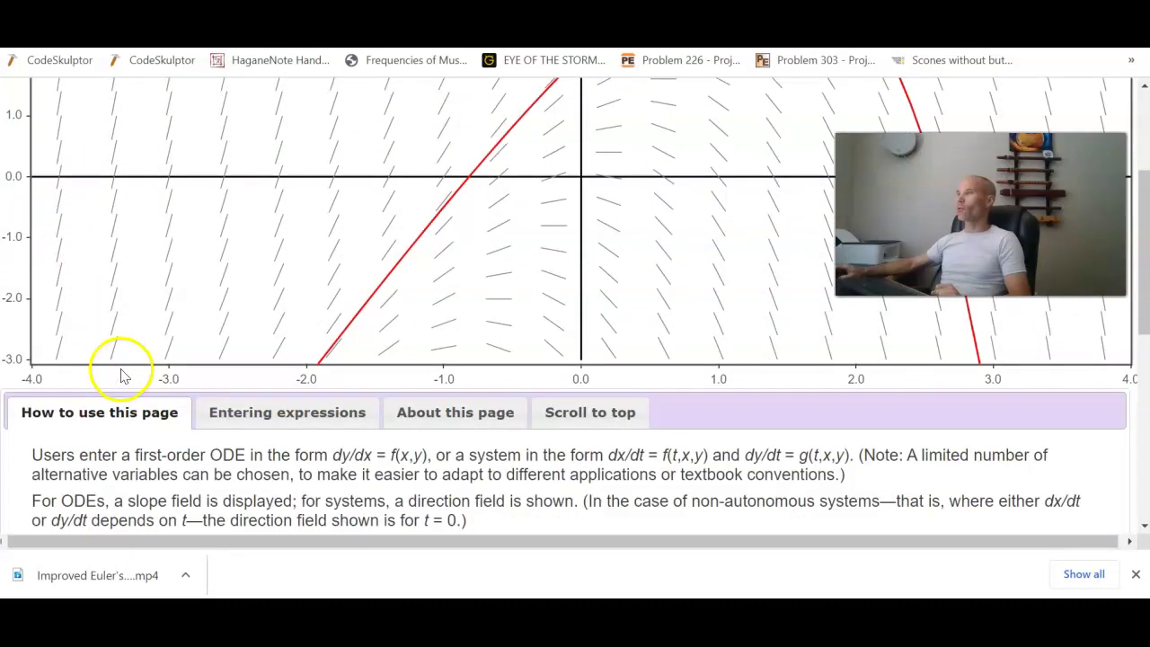
pyautogui.scroll(3, 121, 374)
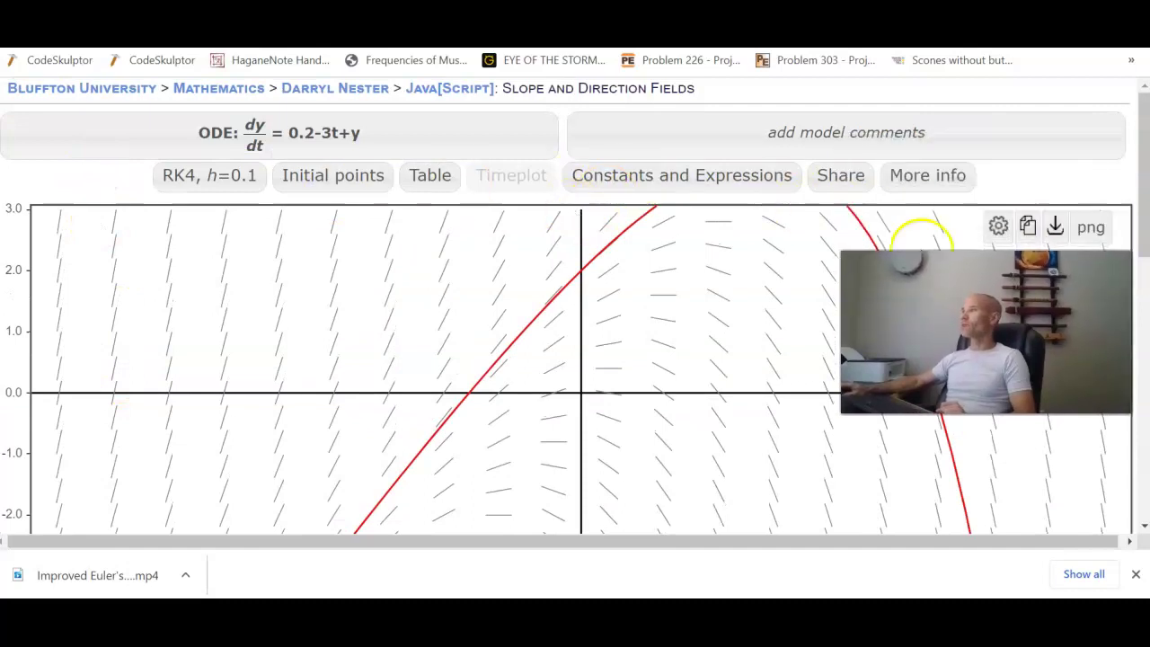
pyautogui.click(998, 227)
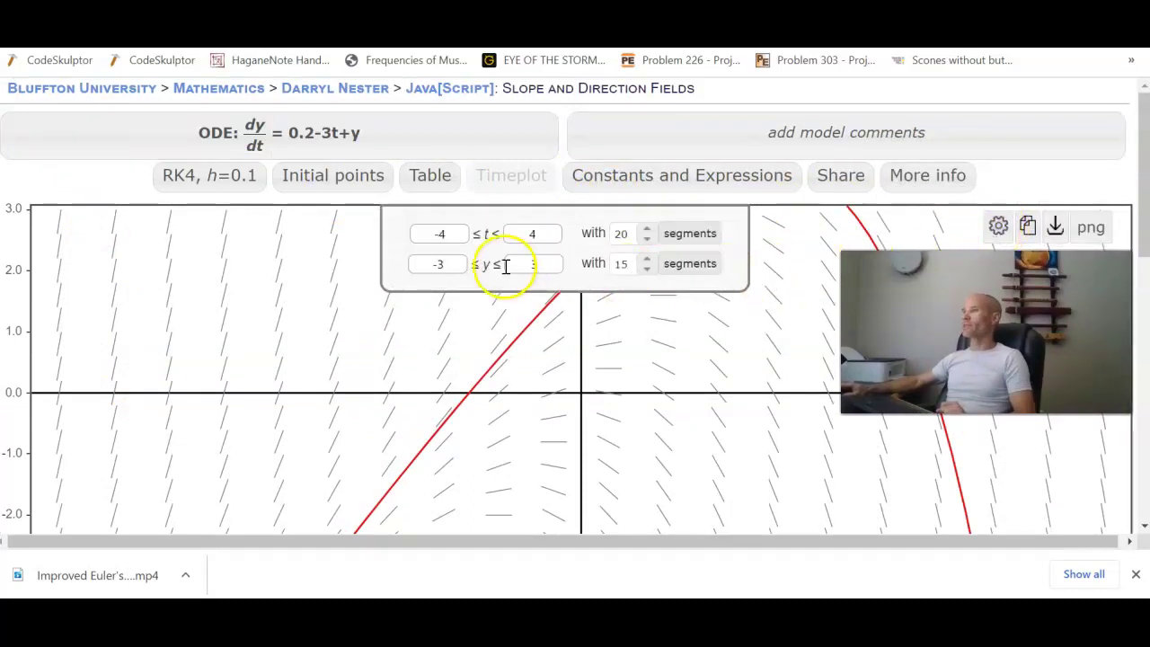
pyautogui.moveTo(445, 232); pyautogui.dragTo(400, 229)
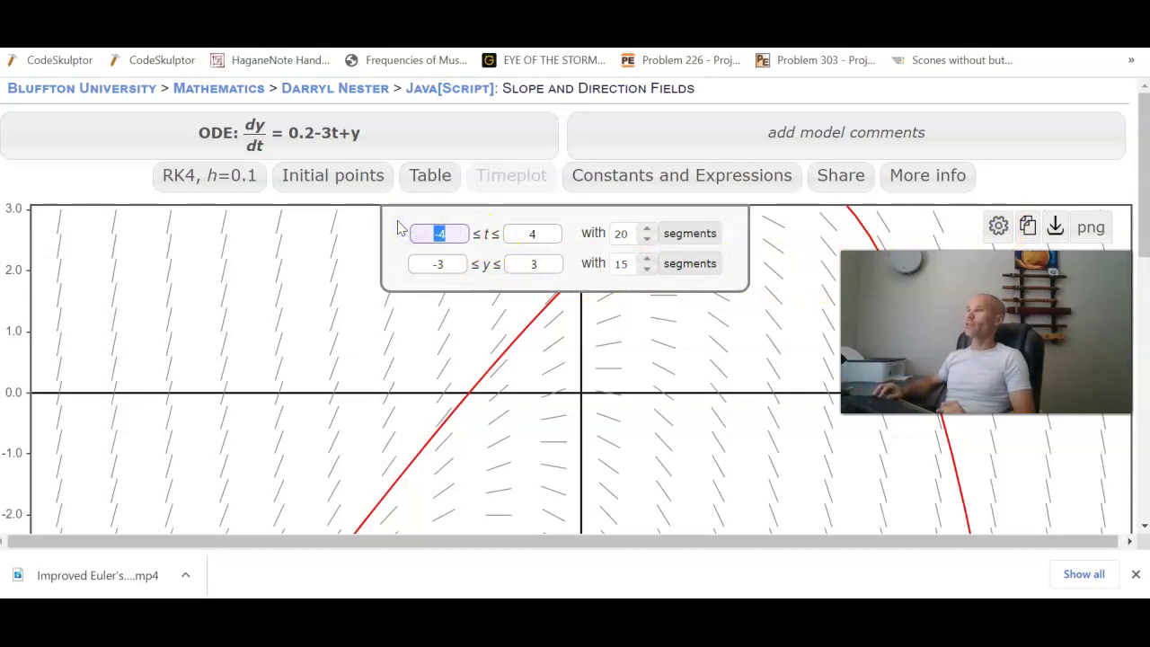
pyautogui.write('0')
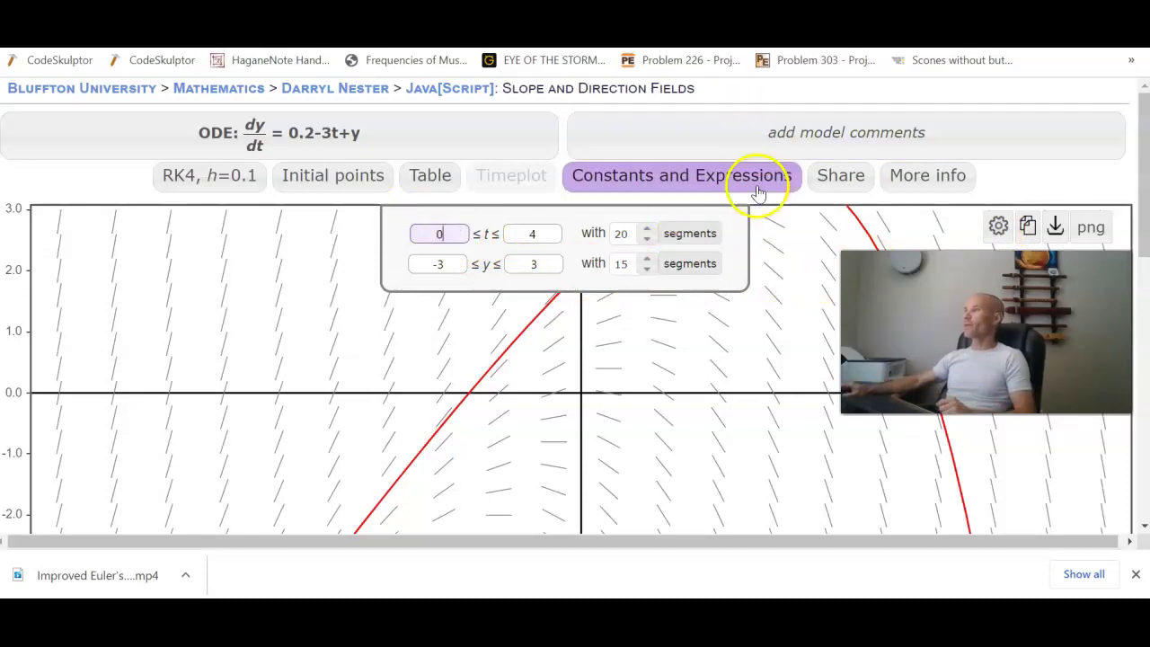
pyautogui.moveTo(444, 262); pyautogui.dragTo(406, 272)
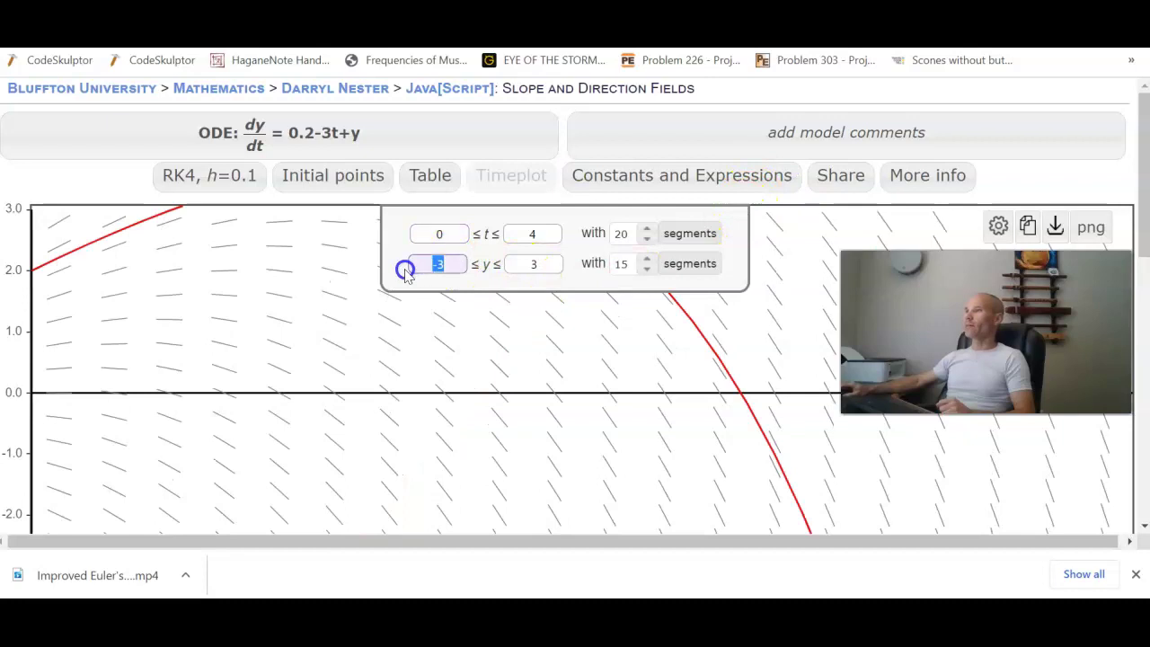
pyautogui.moveTo(541, 264); pyautogui.dragTo(506, 259)
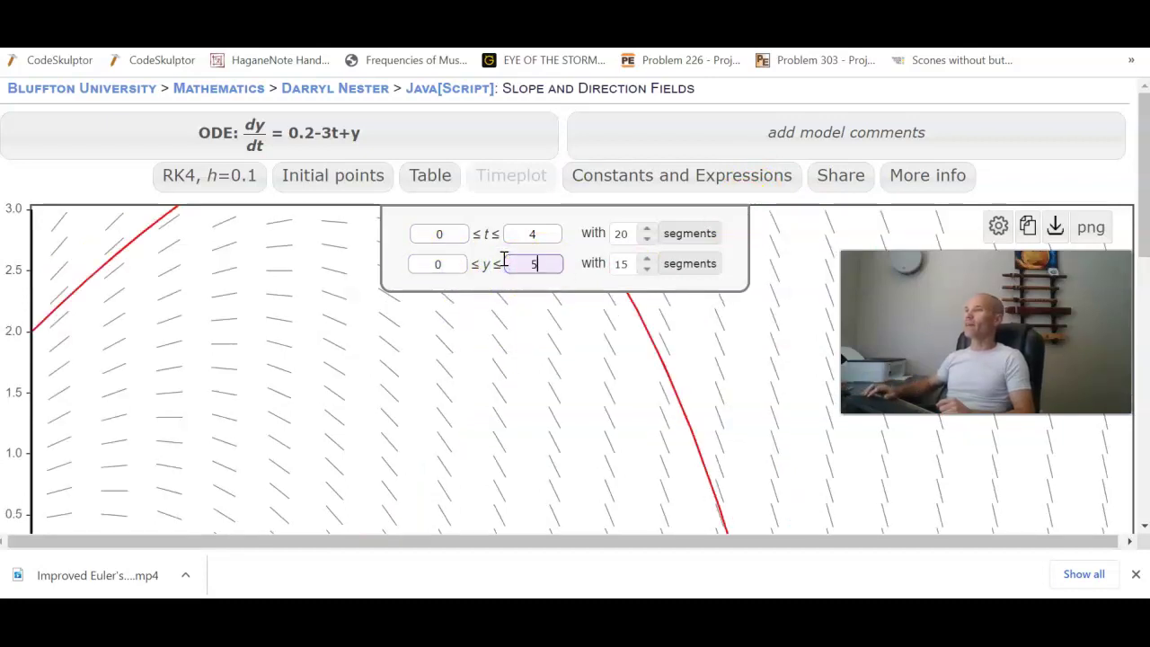
pyautogui.press('Return')
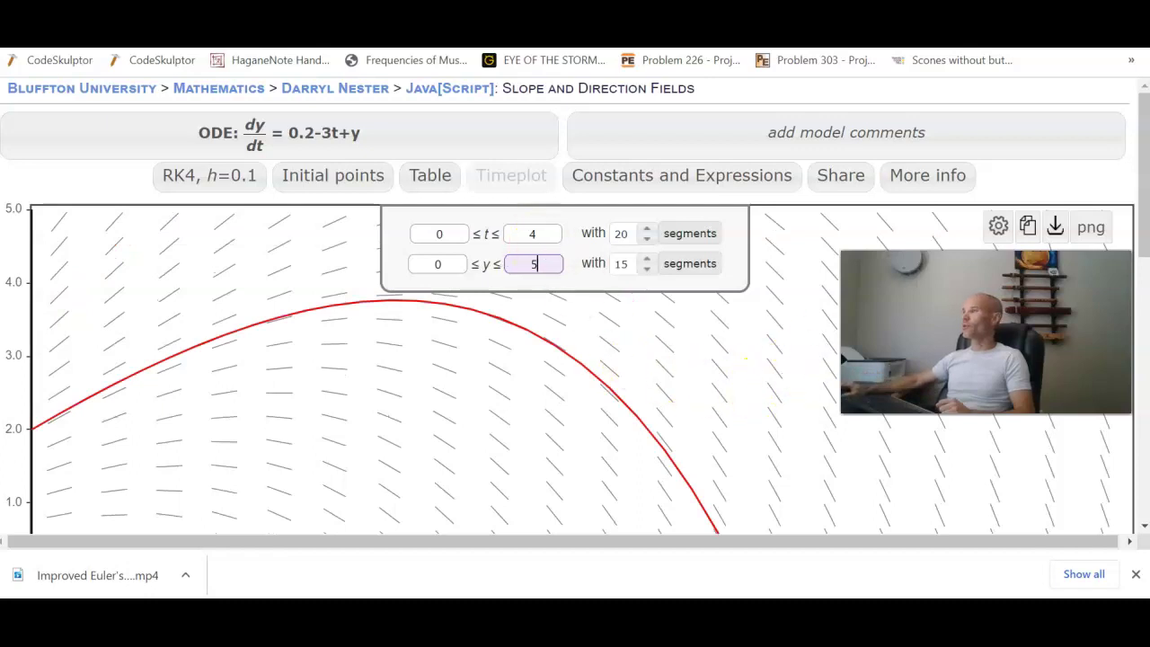
# - Set the plot range's upper t limit to 3
pyautogui.moveTo(544, 233); pyautogui.dragTo(485, 235)
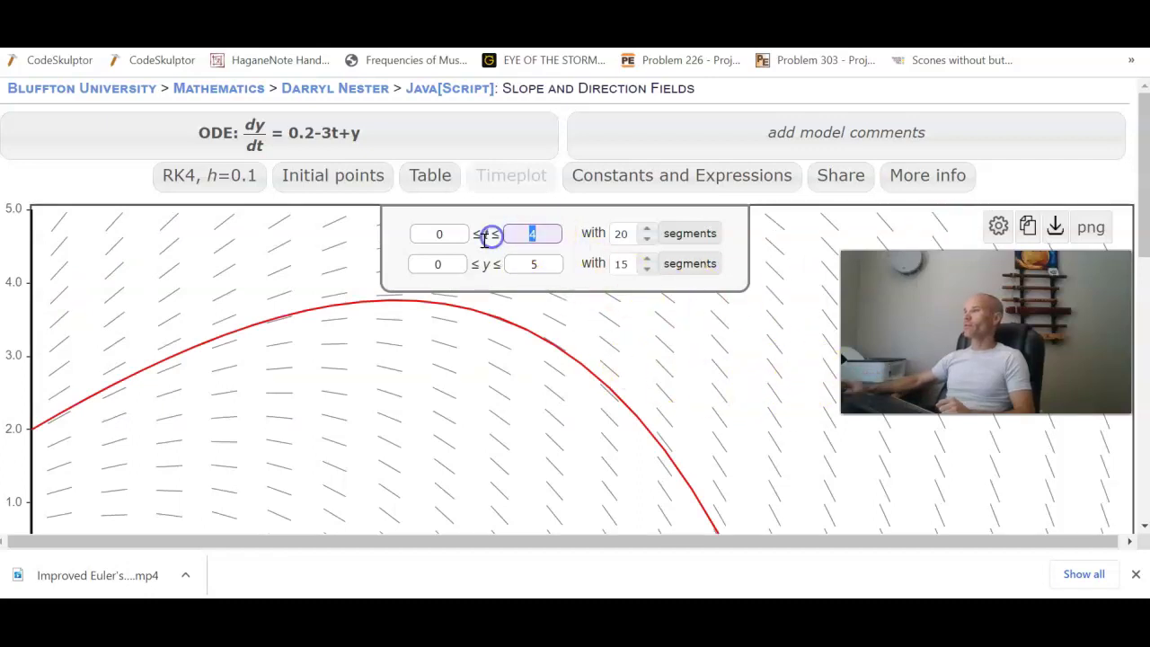
pyautogui.write('3')
pyautogui.press('Return')
pyautogui.click(989, 193)
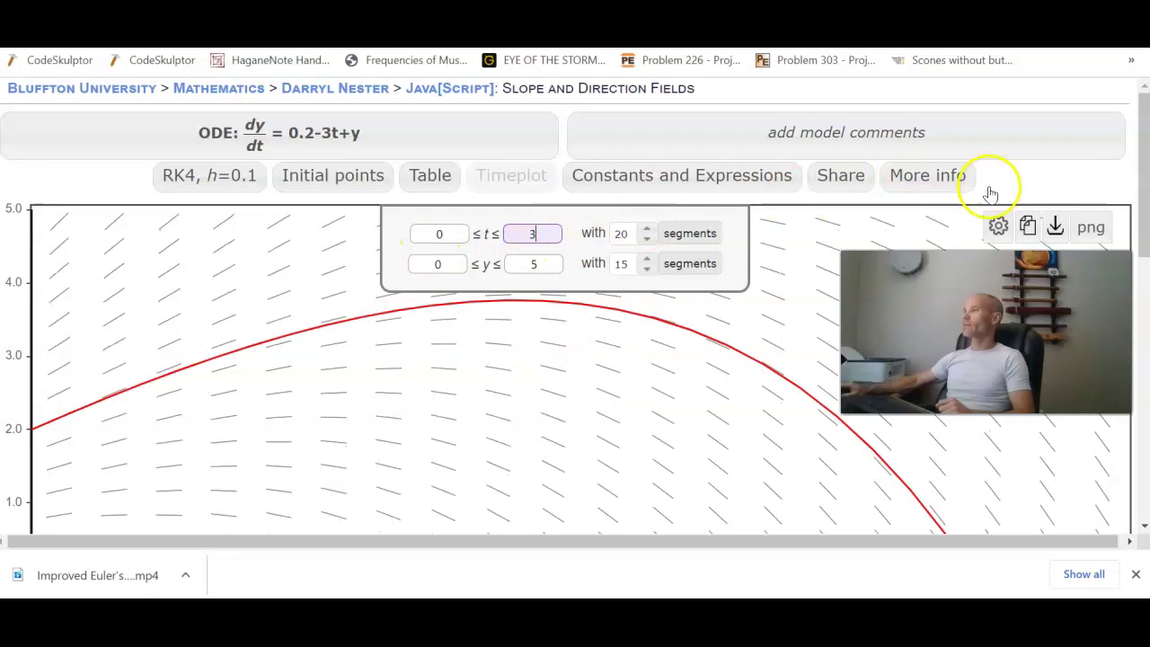
pyautogui.scroll(-2, 1128, 196)
pyautogui.scroll(1, 1130, 194)
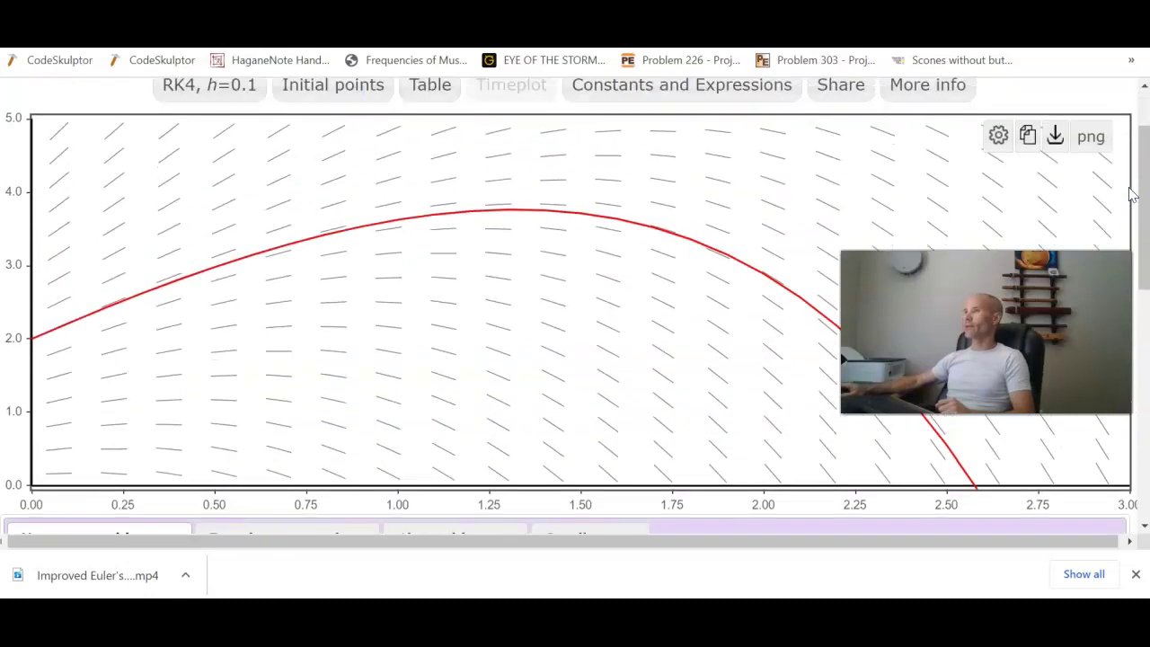
pyautogui.scroll(-1, 1114, 185)
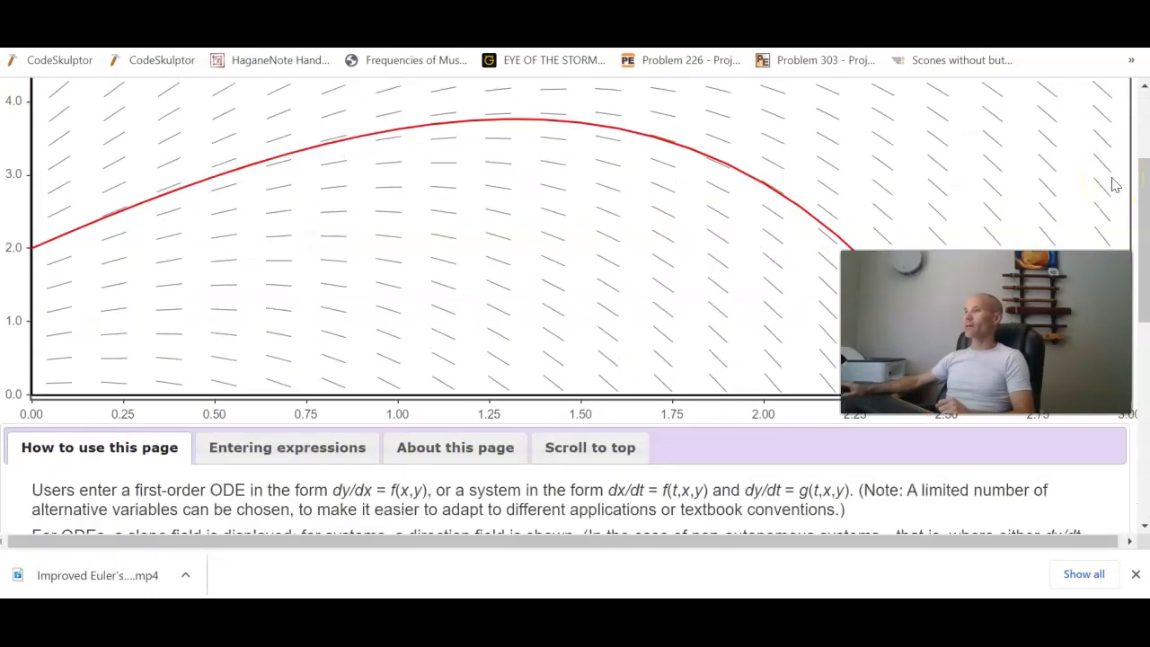
pyautogui.scroll(2, 1114, 184)
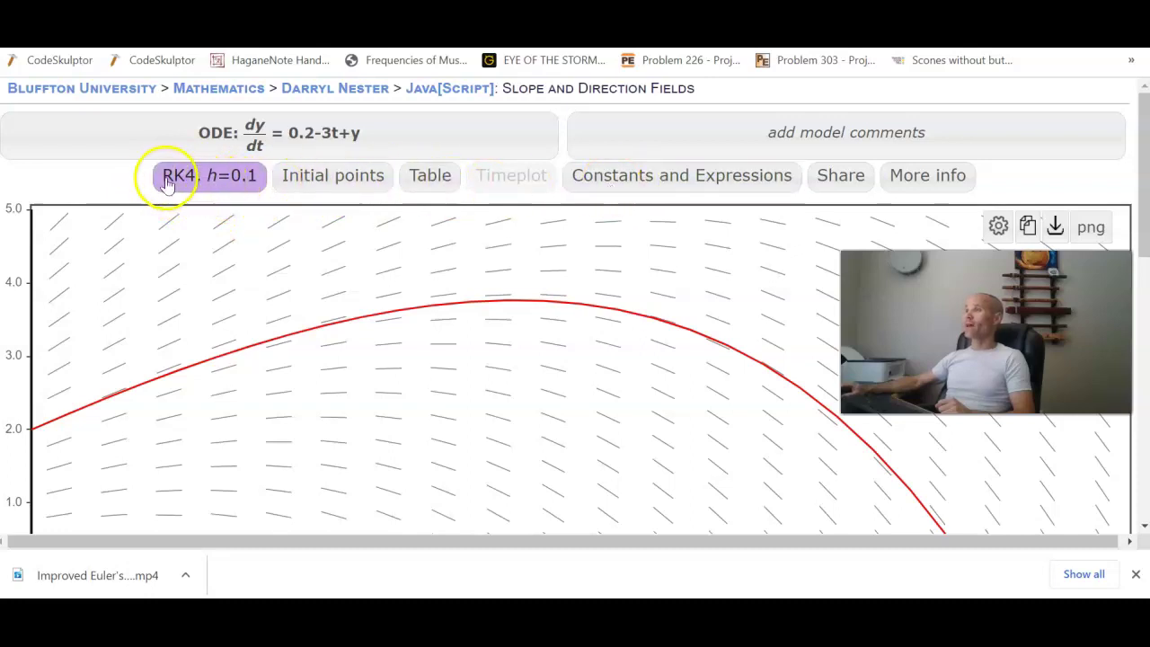
# - Show the t, y, Δy table for the (0, 2) curve and review its rows up to t=3
pyautogui.click(435, 175)
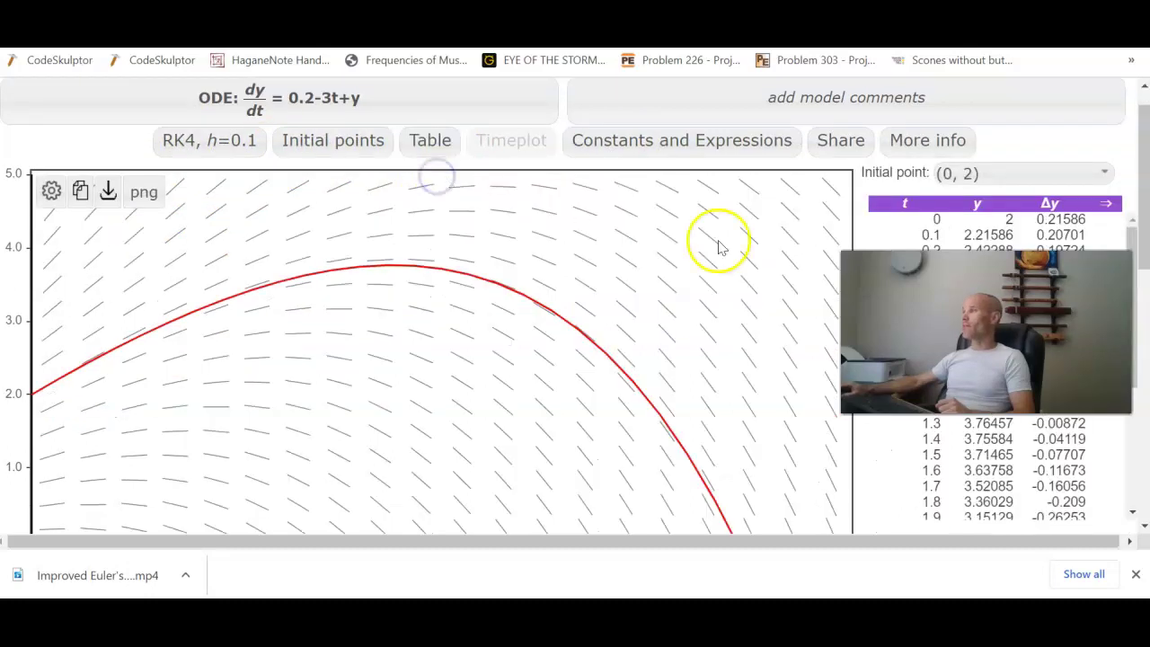
pyautogui.scroll(-5, 1069, 423)
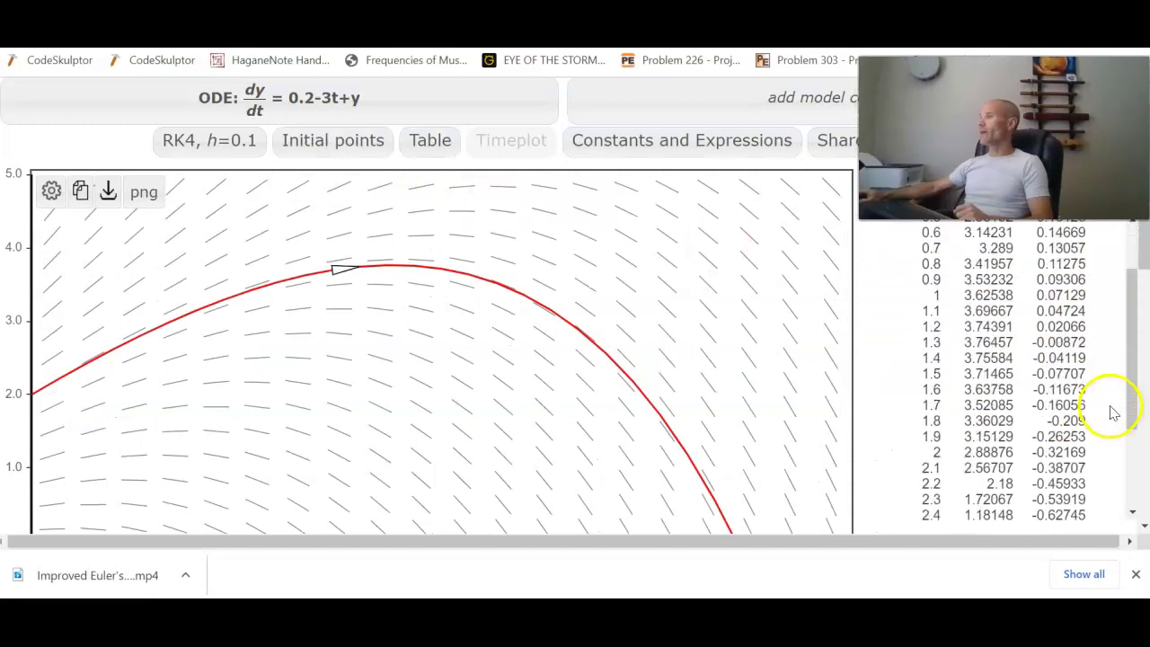
pyautogui.scroll(-3, 958, 405)
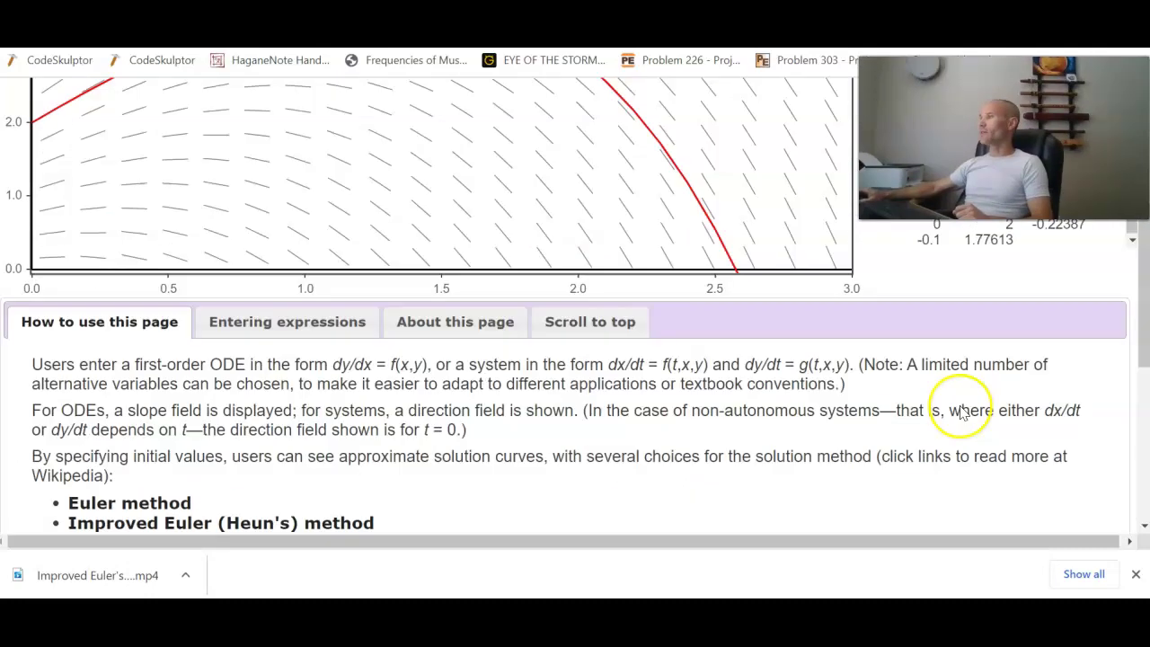
pyautogui.scroll(2, 960, 410)
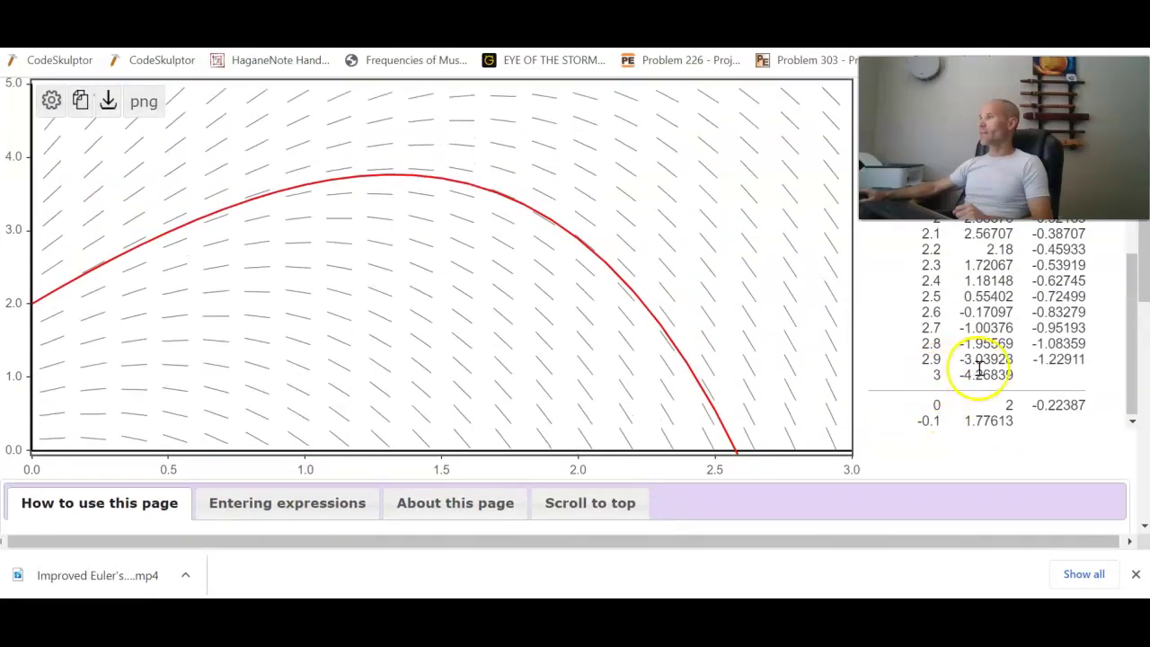
pyautogui.scroll(2, 970, 373)
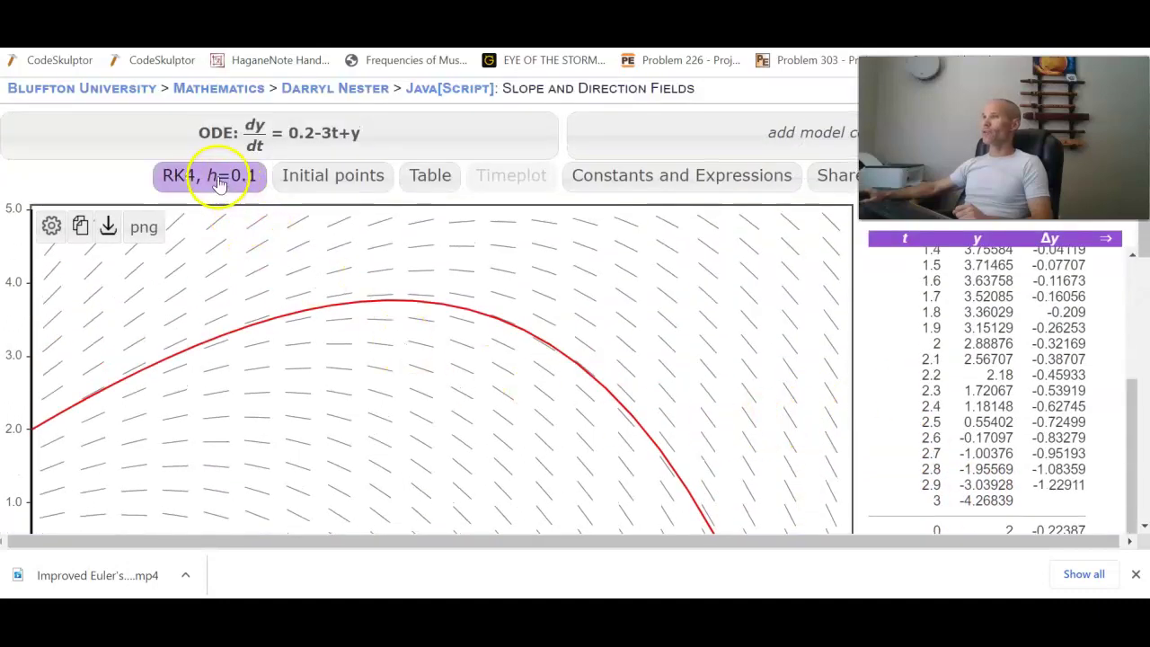
pyautogui.click(212, 177)
pyautogui.click(696, 227)
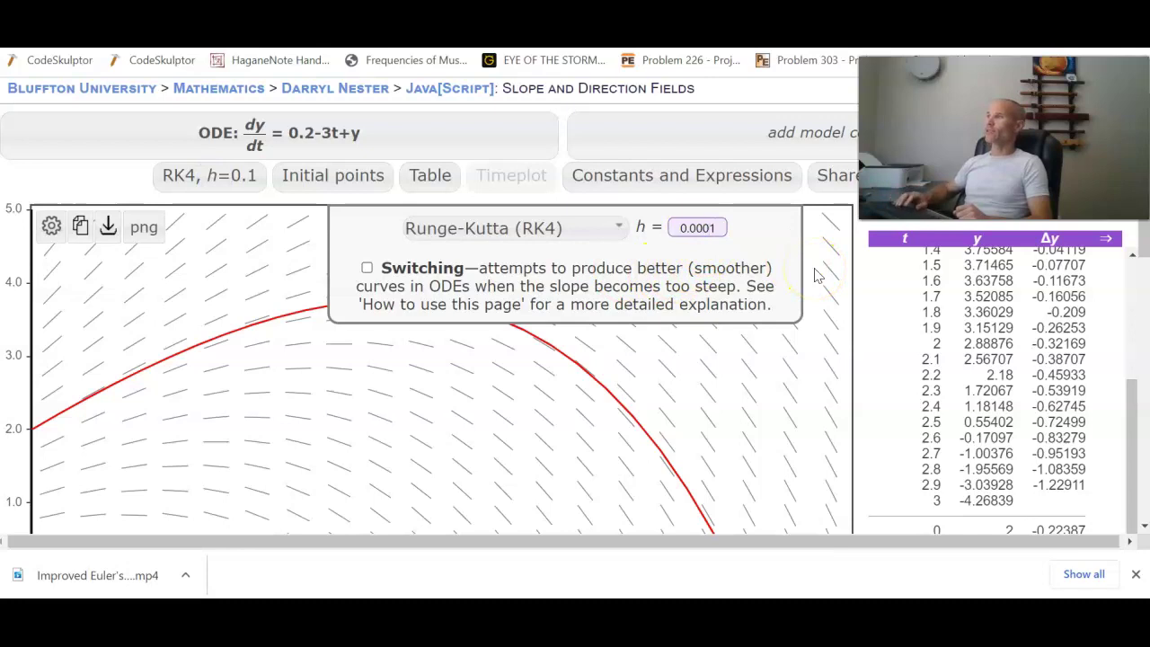
pyautogui.write('0.0001')
pyautogui.press('Return')
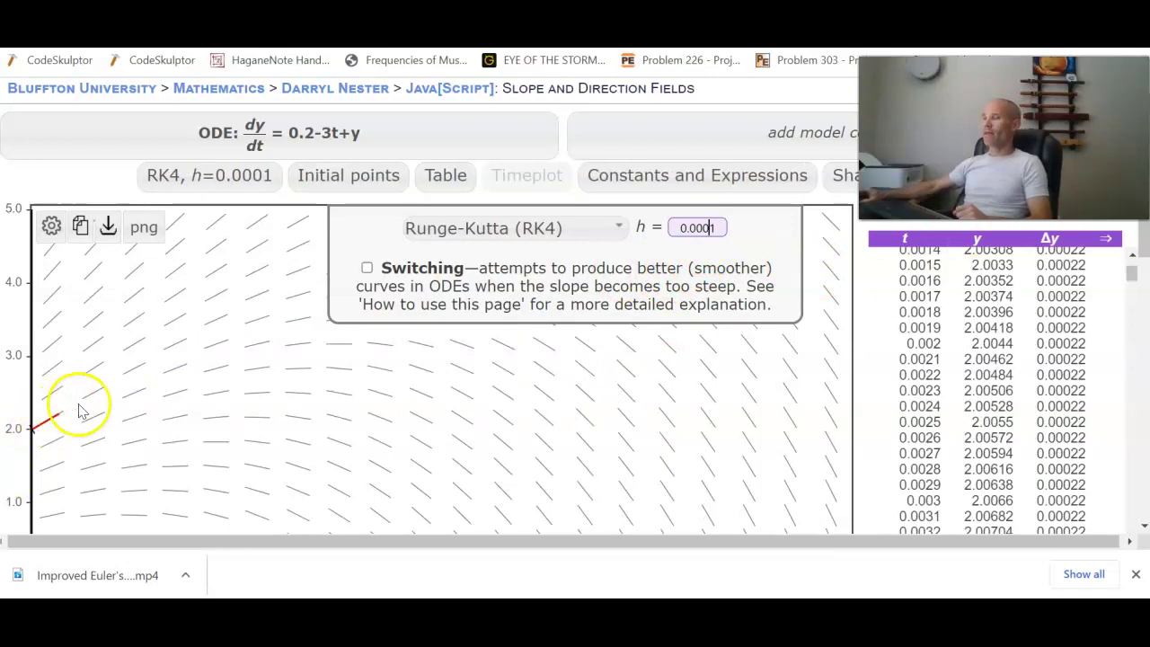
pyautogui.scroll(-1, 77, 408)
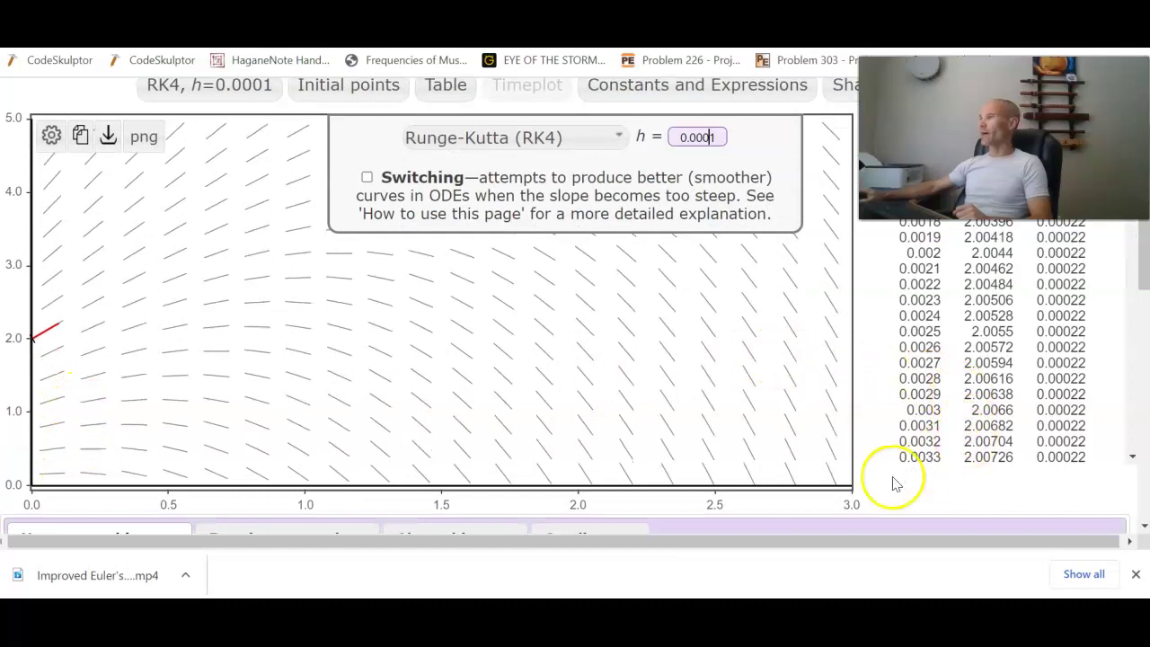
pyautogui.scroll(1, 930, 476)
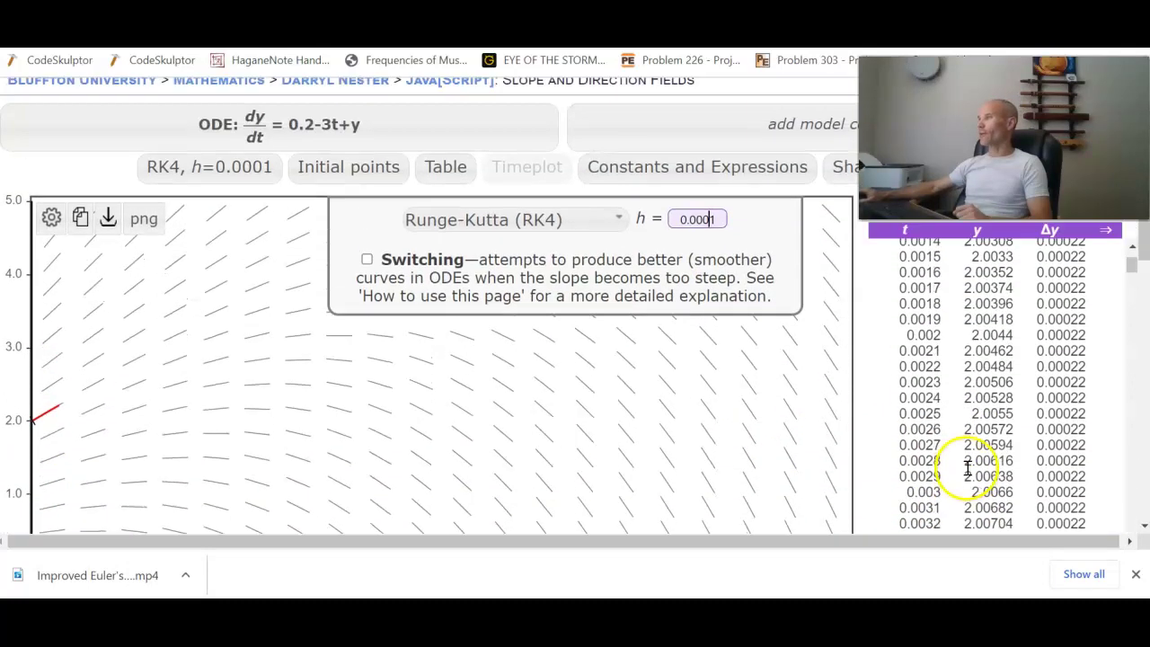
pyautogui.click(256, 183)
pyautogui.click(255, 183)
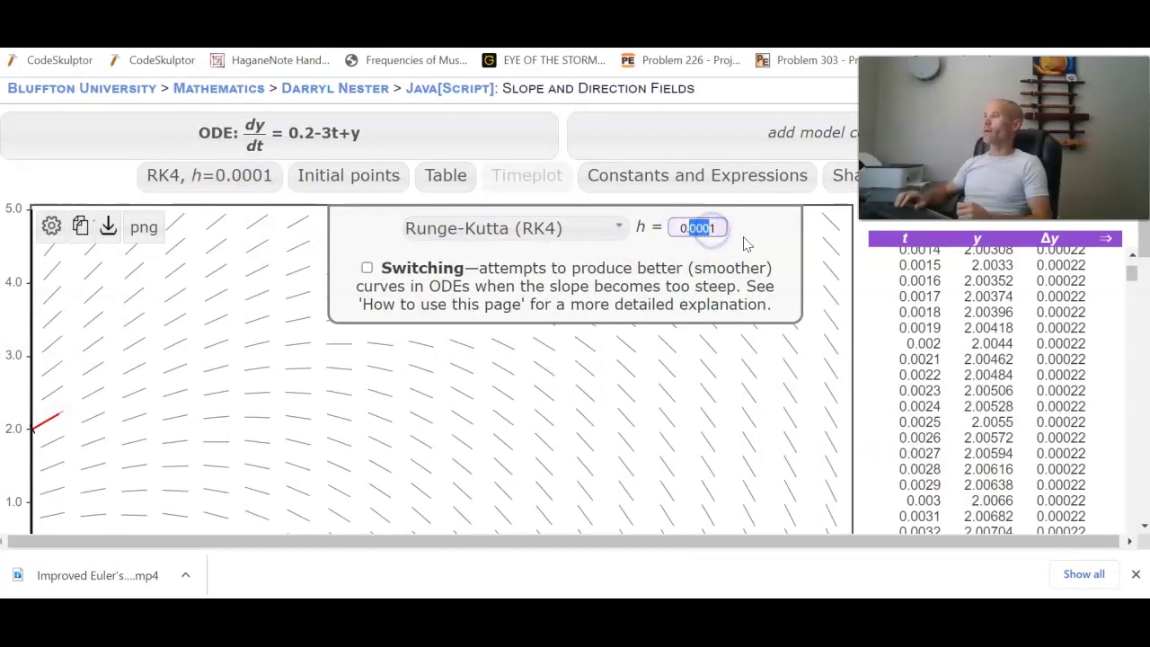
pyautogui.write('0.1')
pyautogui.press('Return')
pyautogui.click(676, 94)
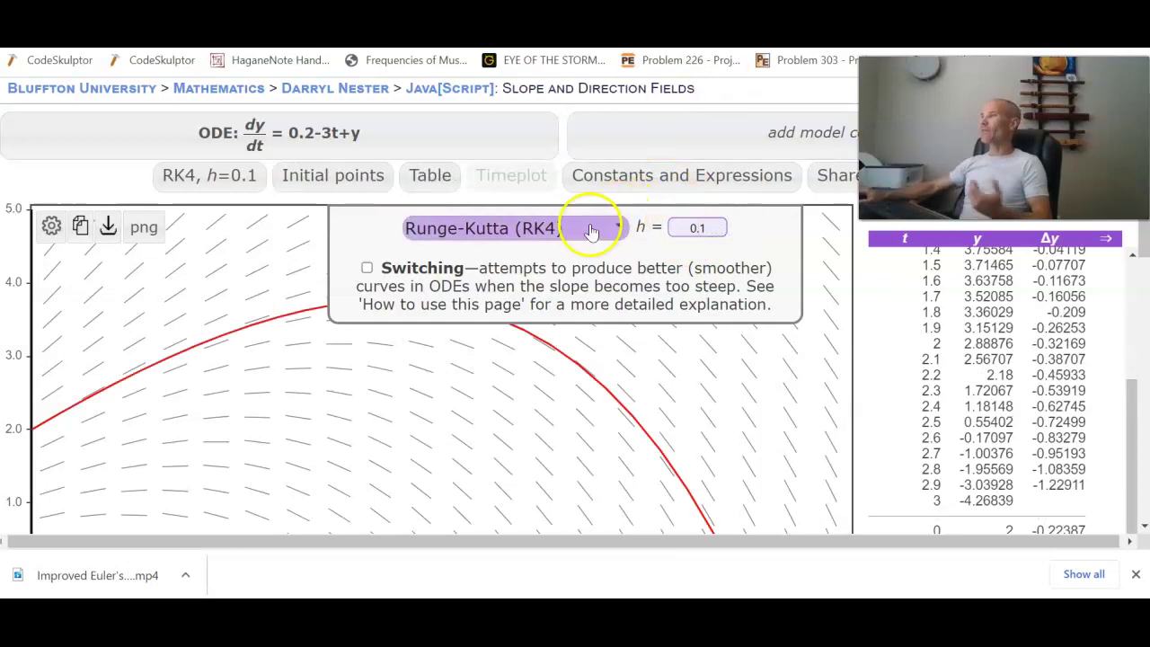
pyautogui.click(1094, 398)
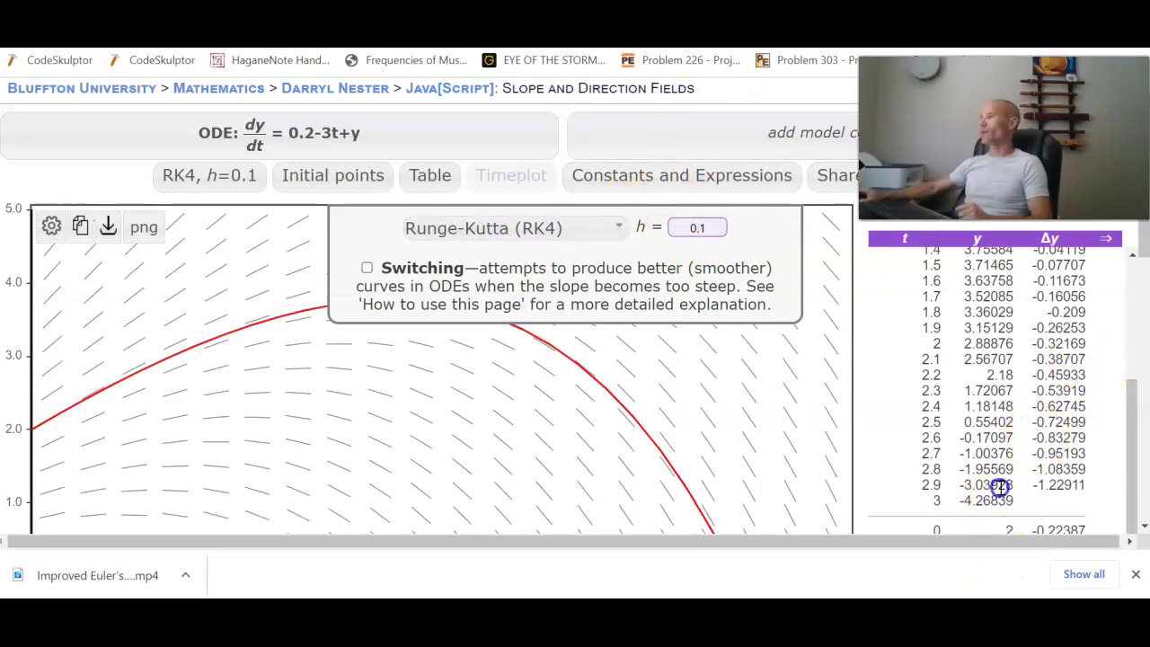
pyautogui.click(968, 506)
pyautogui.click(931, 503)
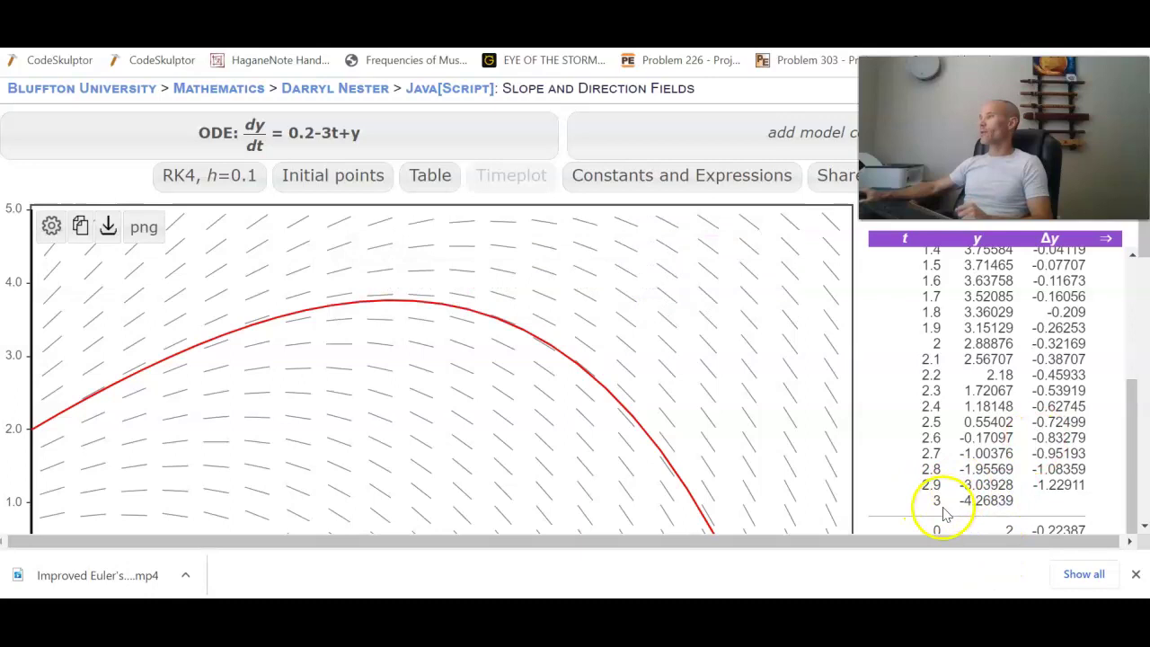
pyautogui.scroll(-5, 979, 501)
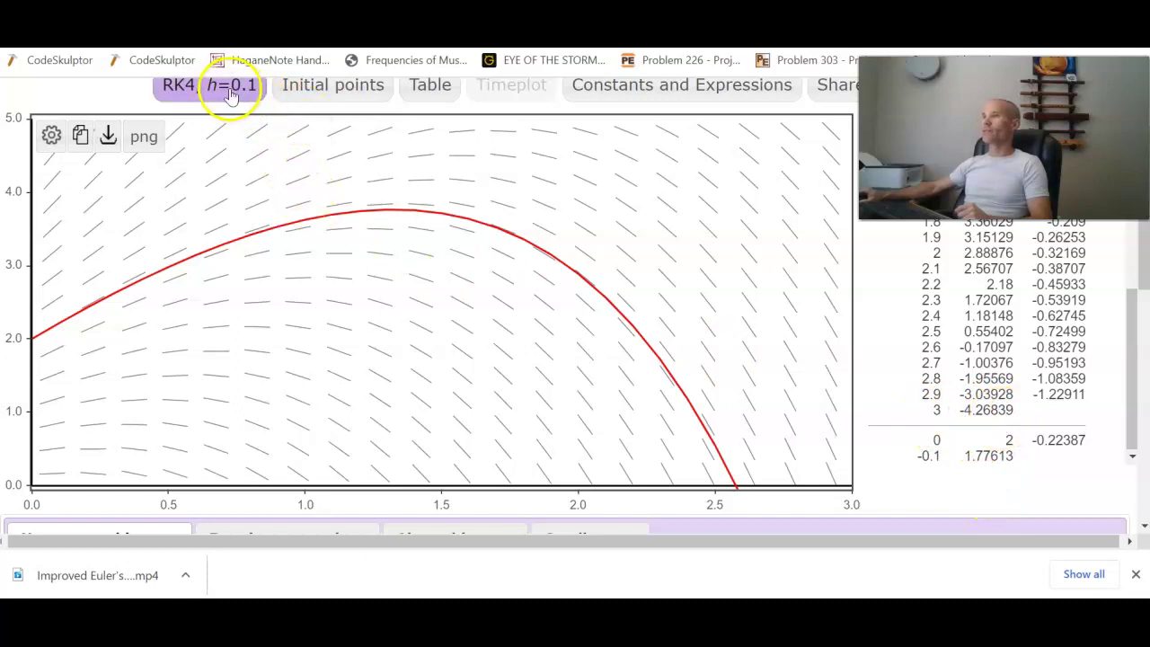
# - Set the plot range's y-min to -5 and review the updated RK4 table
pyautogui.click(52, 136)
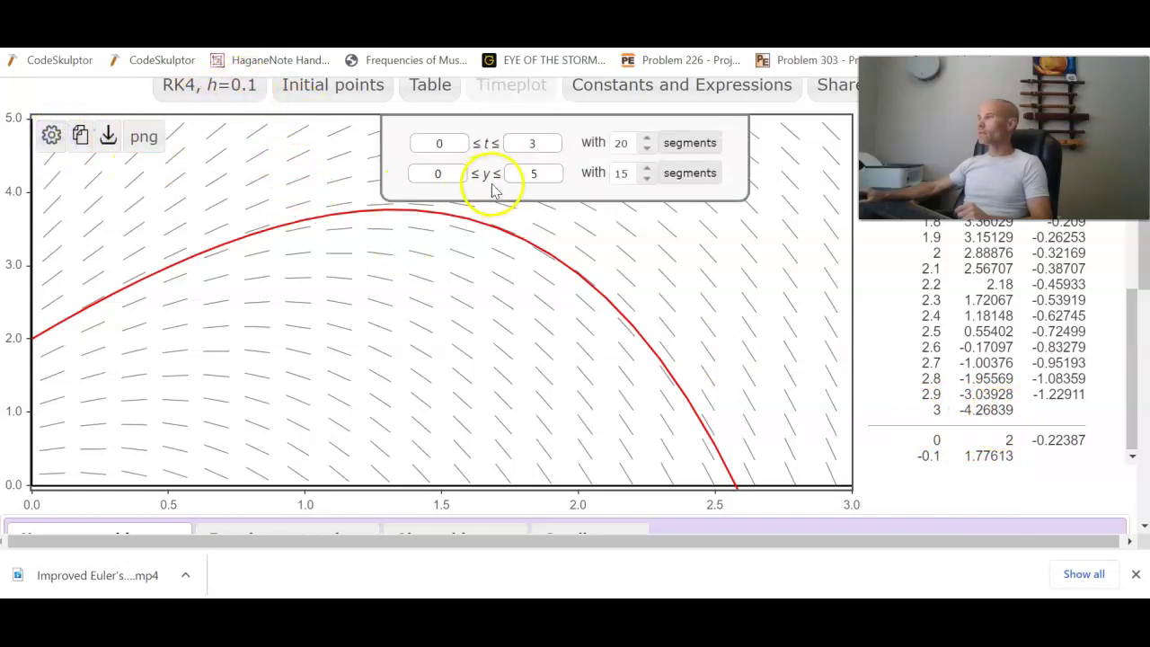
pyautogui.doubleClick(432, 175)
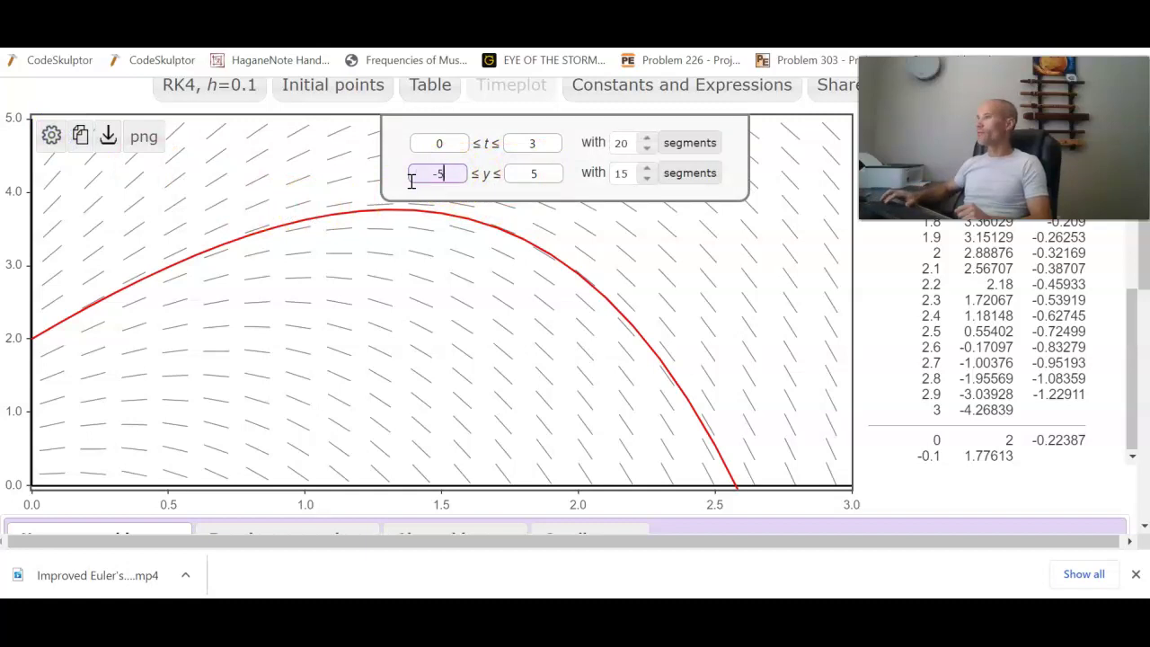
pyautogui.write('-5')
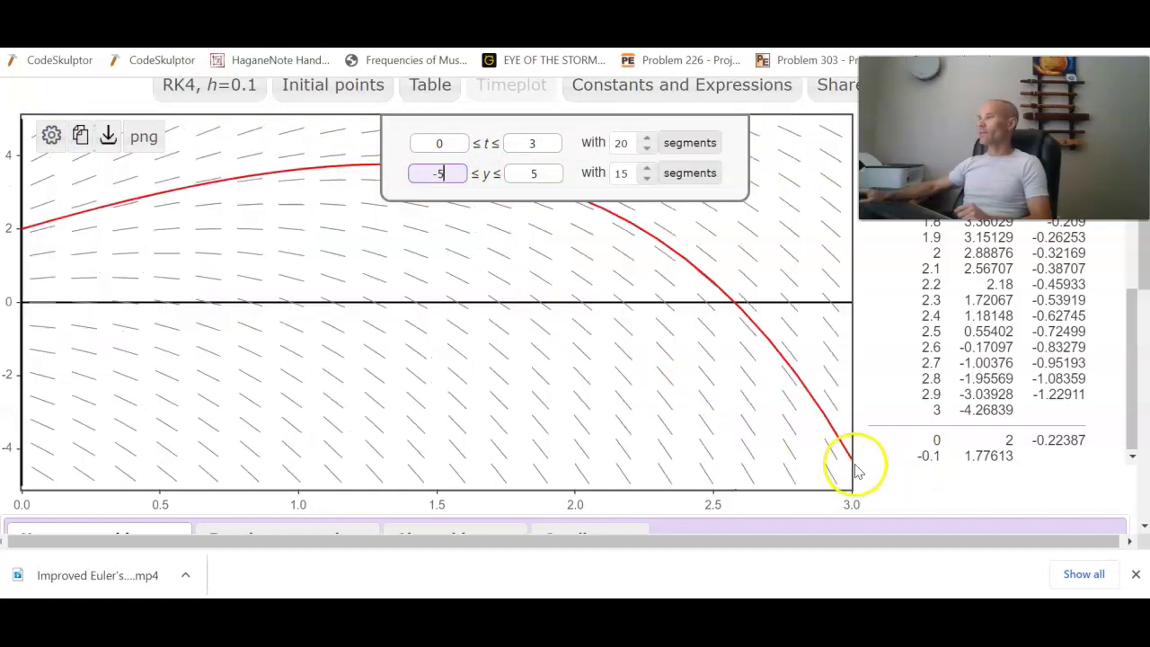
pyautogui.click(889, 442)
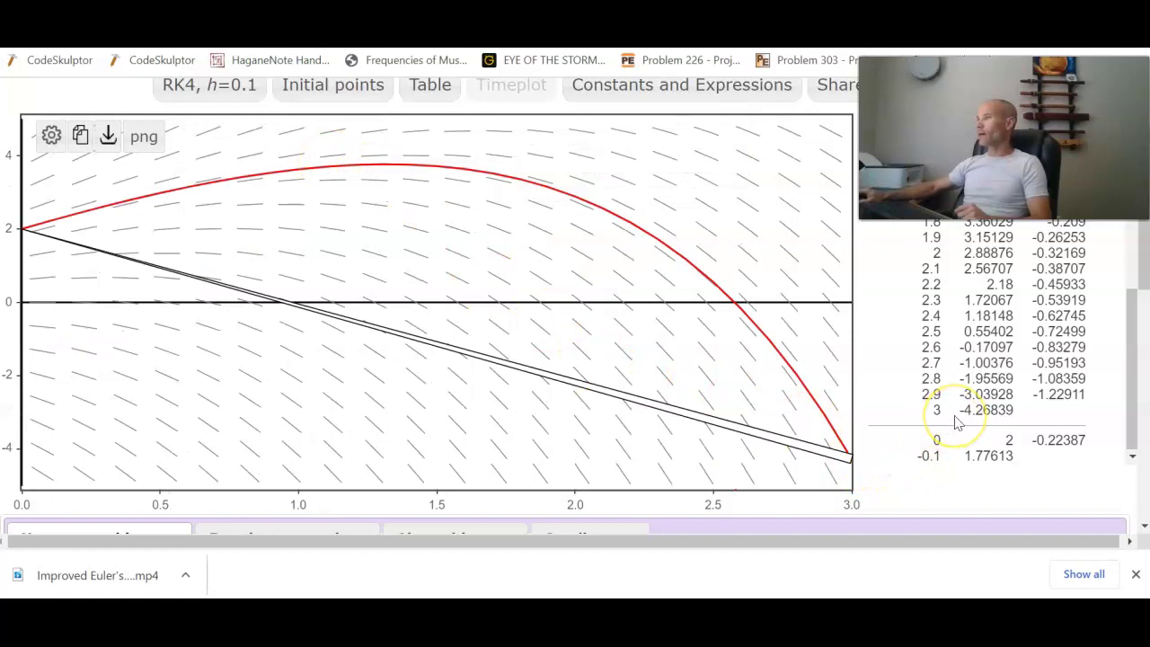
pyautogui.click(1011, 407)
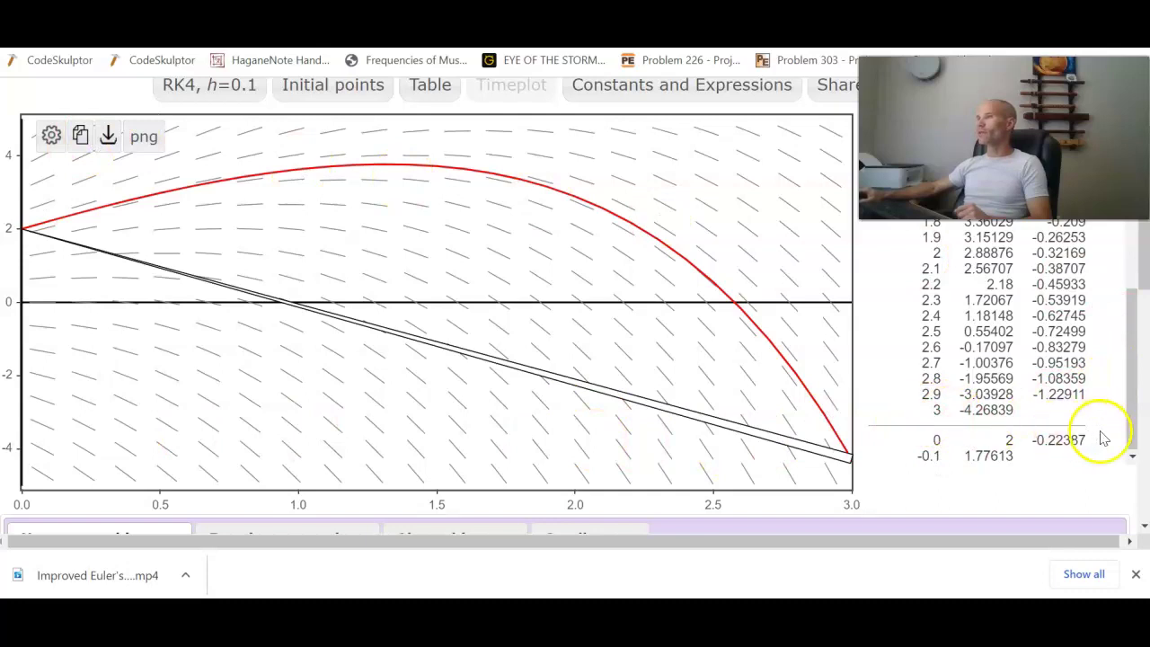
pyautogui.scroll(5, 1033, 396)
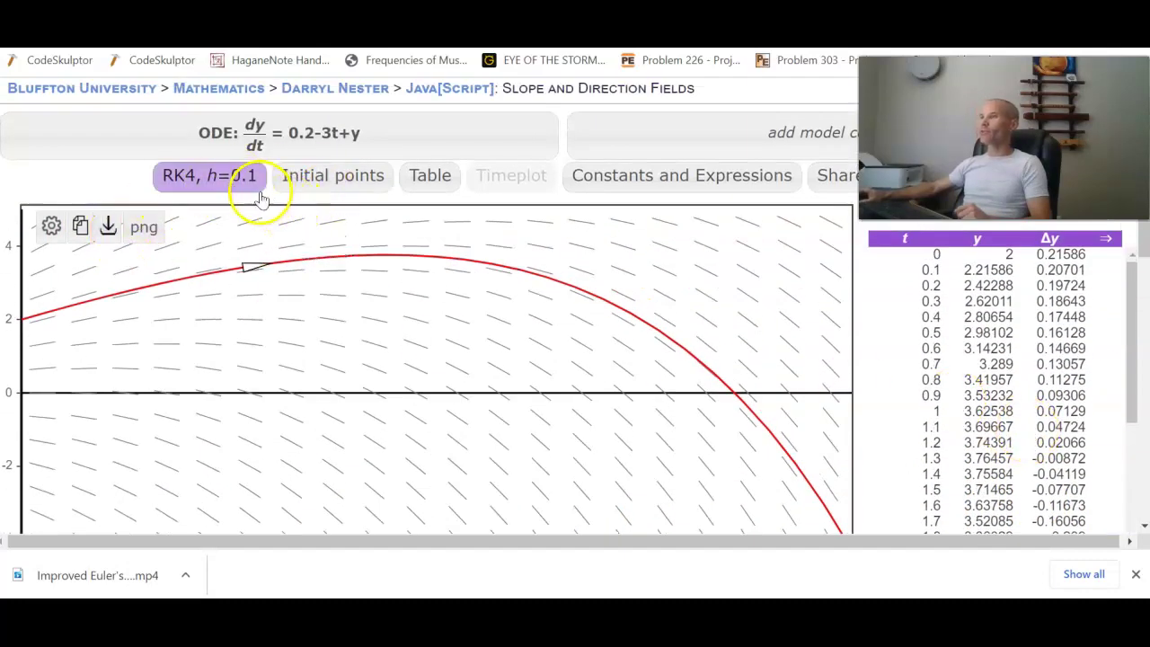
# - Set the RK4 step size to 0.01 and select the table row at t = 3 (y ≈ -4.26843)
pyautogui.scroll(-3, 1001, 462)
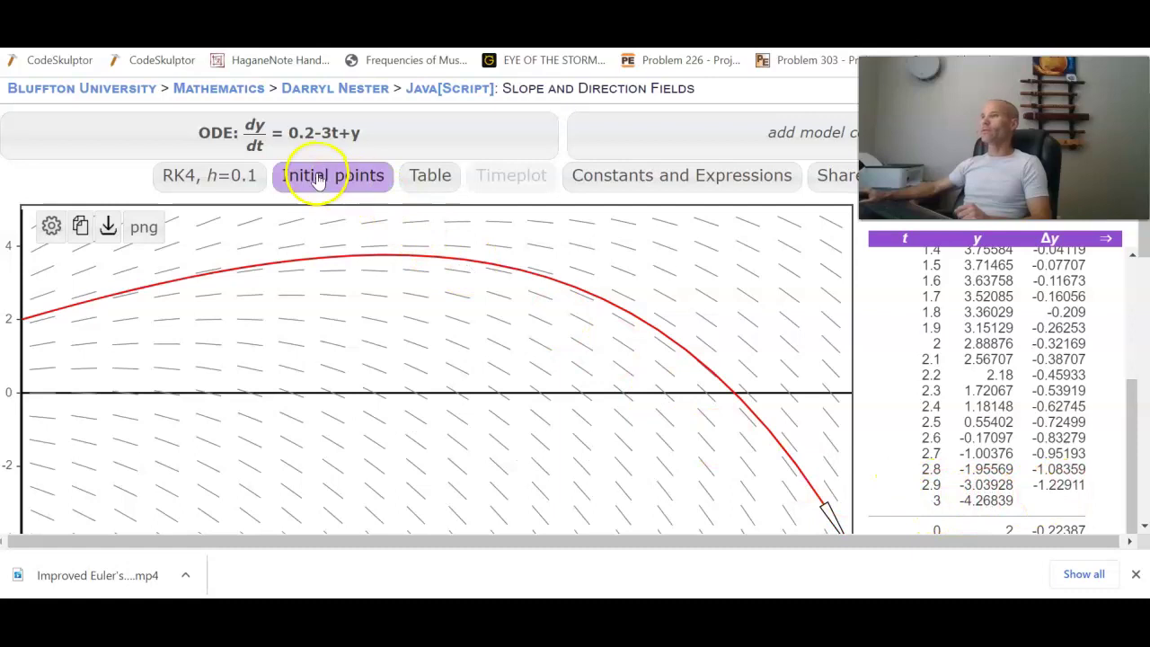
pyautogui.click(241, 184)
pyautogui.moveTo(714, 227); pyautogui.dragTo(654, 228)
pyautogui.write('1')
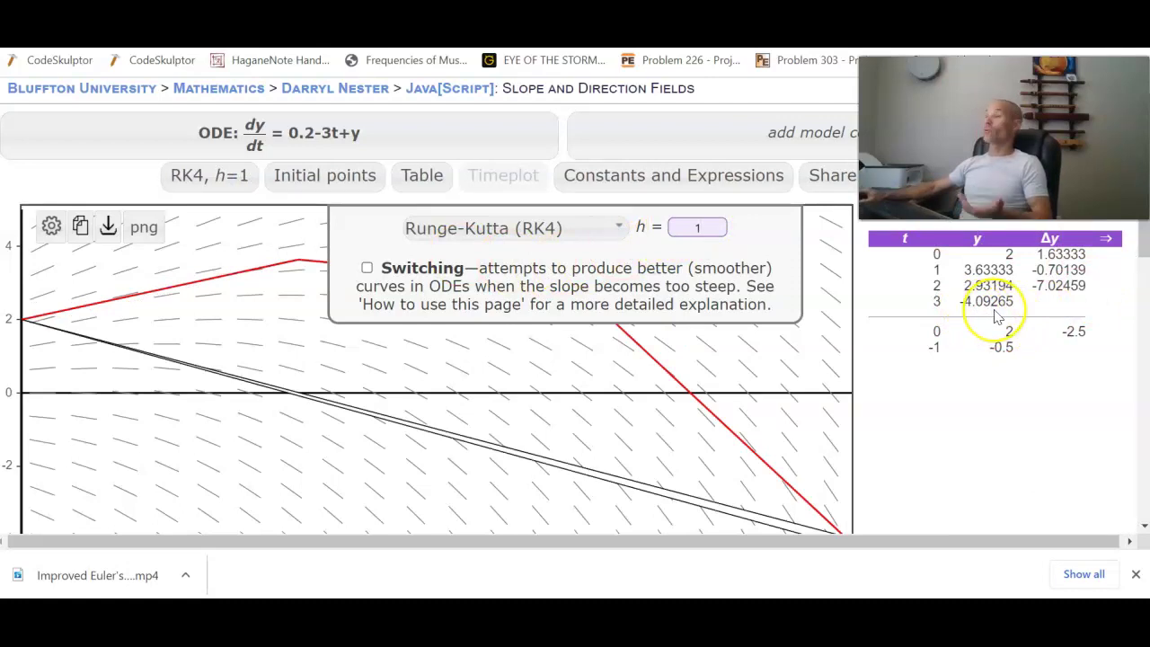
pyautogui.doubleClick(694, 230)
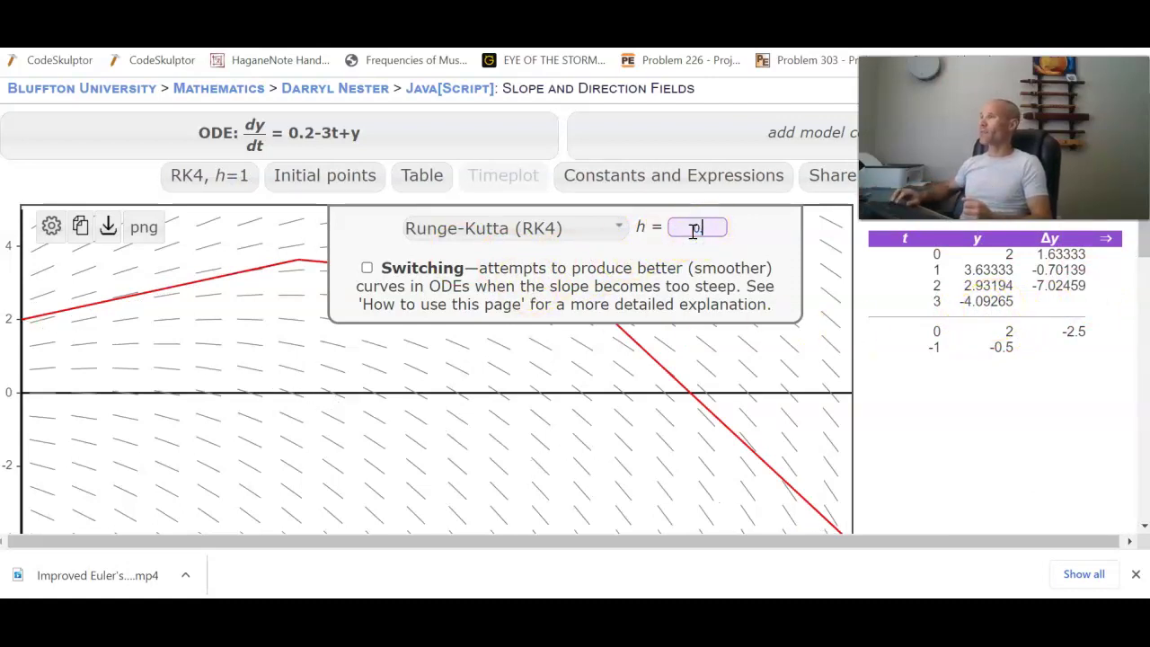
pyautogui.press('Return')
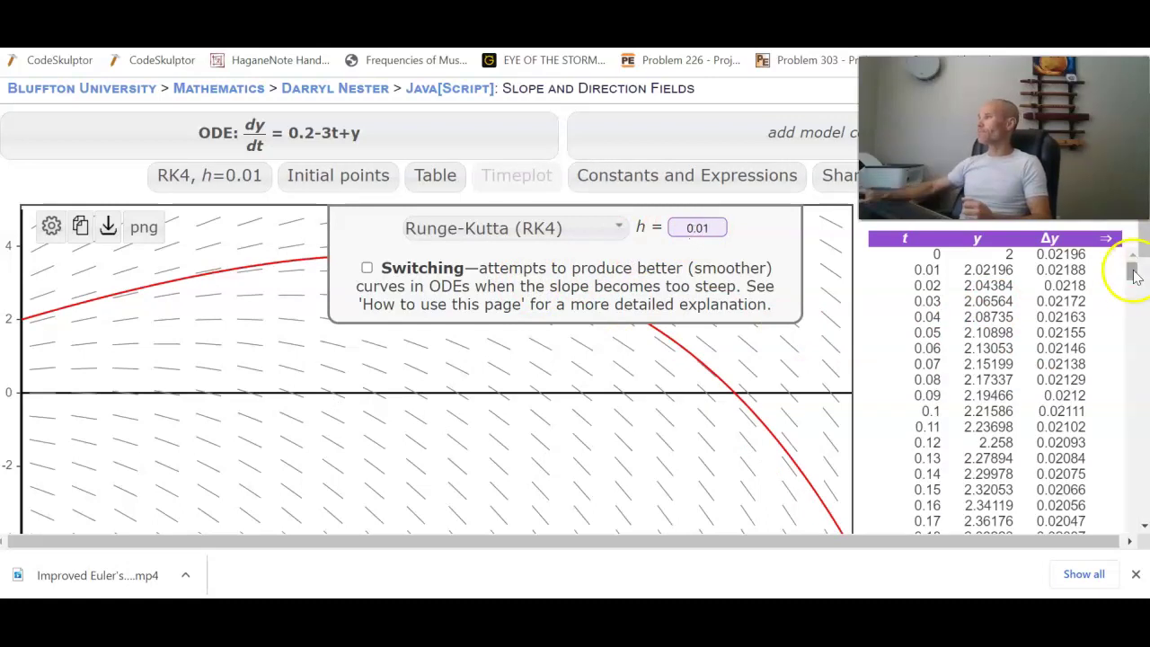
pyautogui.moveTo(1135, 275); pyautogui.dragTo(1145, 537)
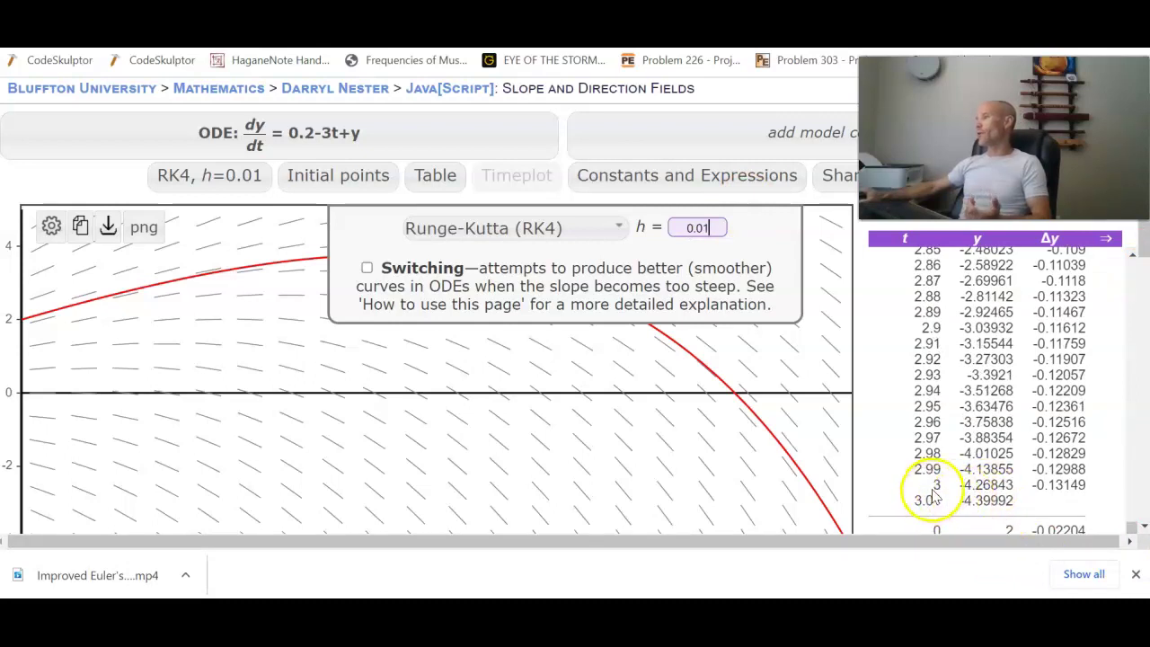
pyautogui.moveTo(911, 505); pyautogui.dragTo(948, 485)
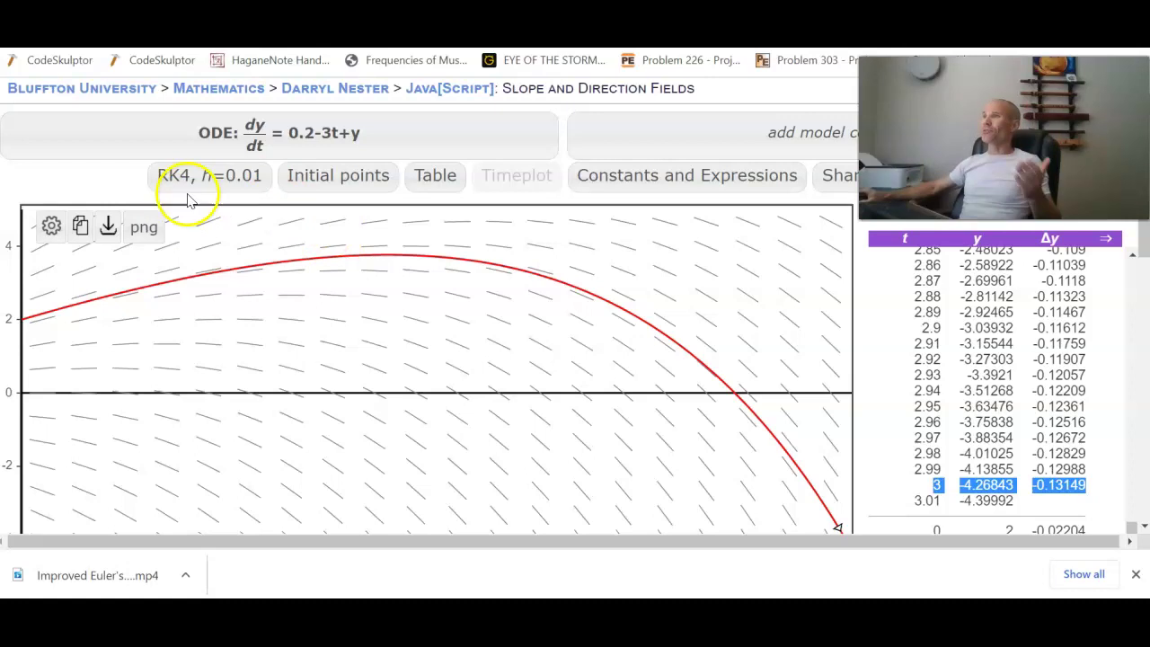
# - Set the plot range's upper t limit to 20
pyautogui.click(51, 226)
pyautogui.moveTo(541, 235); pyautogui.dragTo(497, 238)
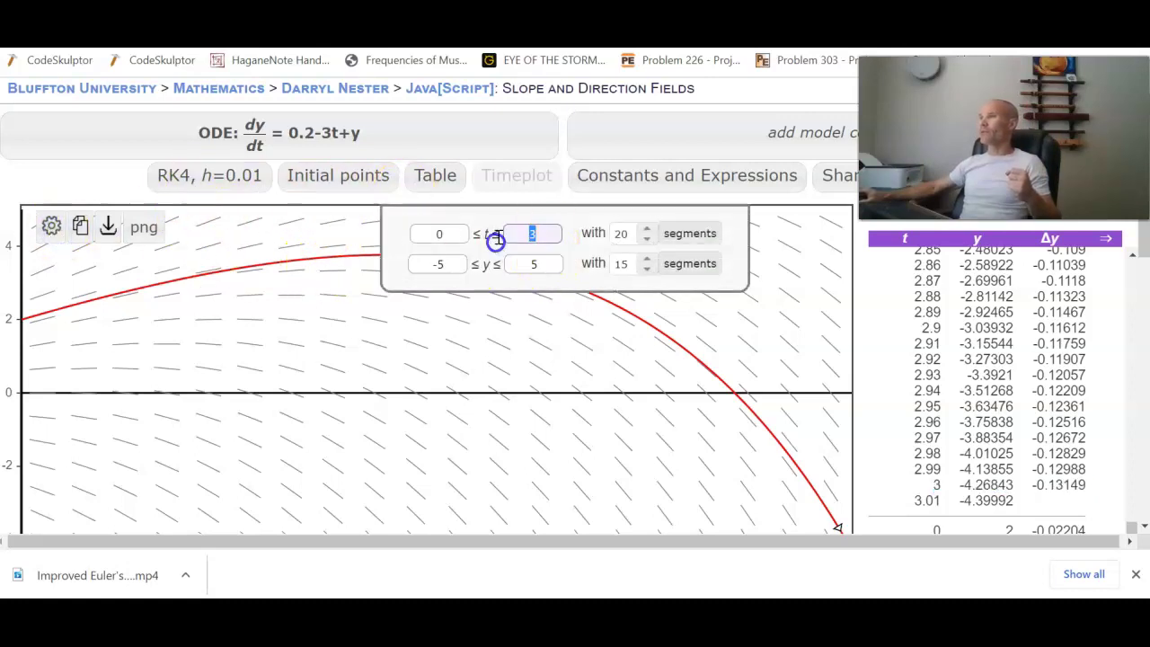
pyautogui.write('20')
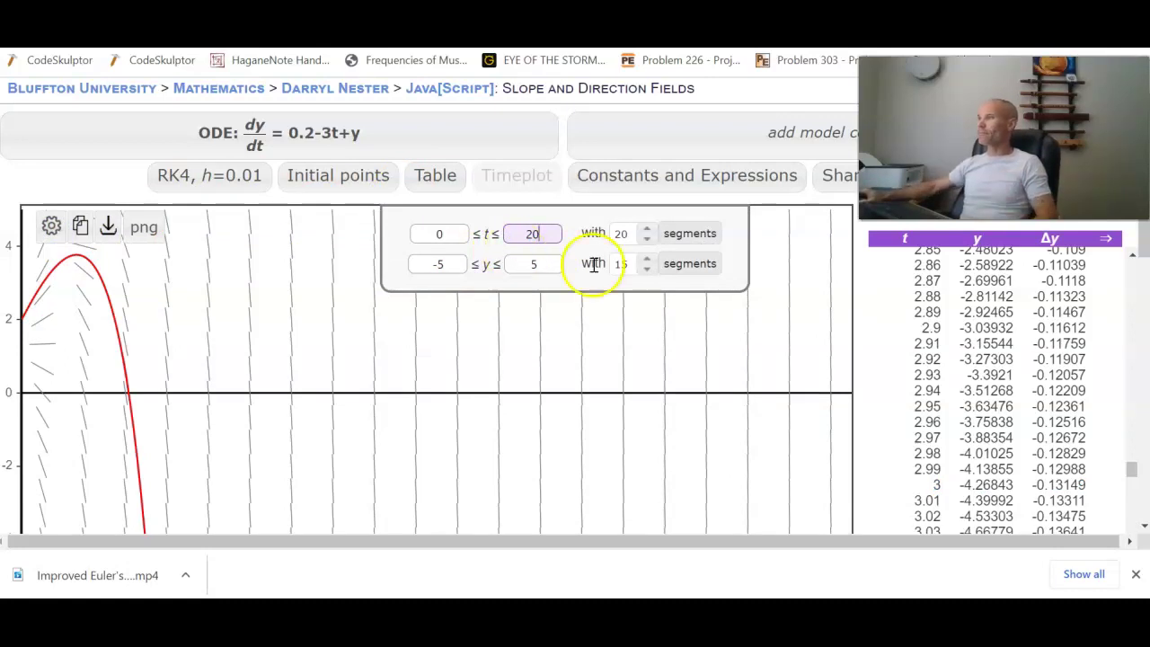
pyautogui.scroll(-20, 996, 372)
pyautogui.scroll(5, 1020, 443)
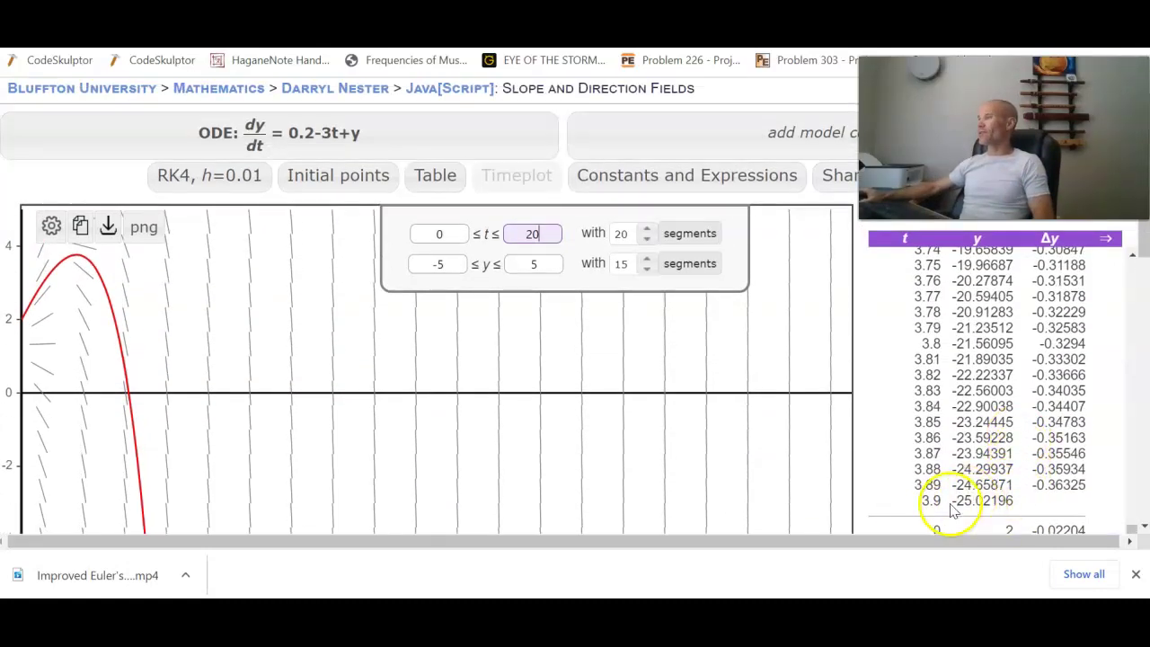
pyautogui.scroll(-3, 429, 441)
pyautogui.scroll(1, 436, 438)
pyautogui.scroll(1, 440, 436)
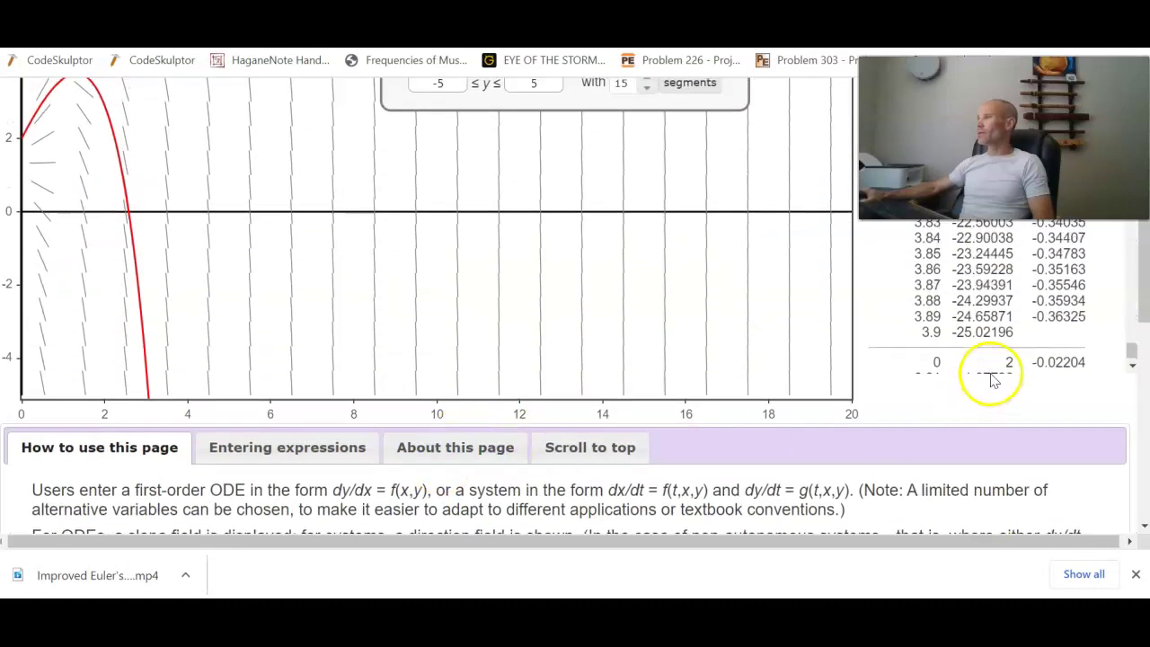
pyautogui.scroll(1, 991, 398)
pyautogui.scroll(-2, 991, 395)
pyautogui.scroll(2, 500, 278)
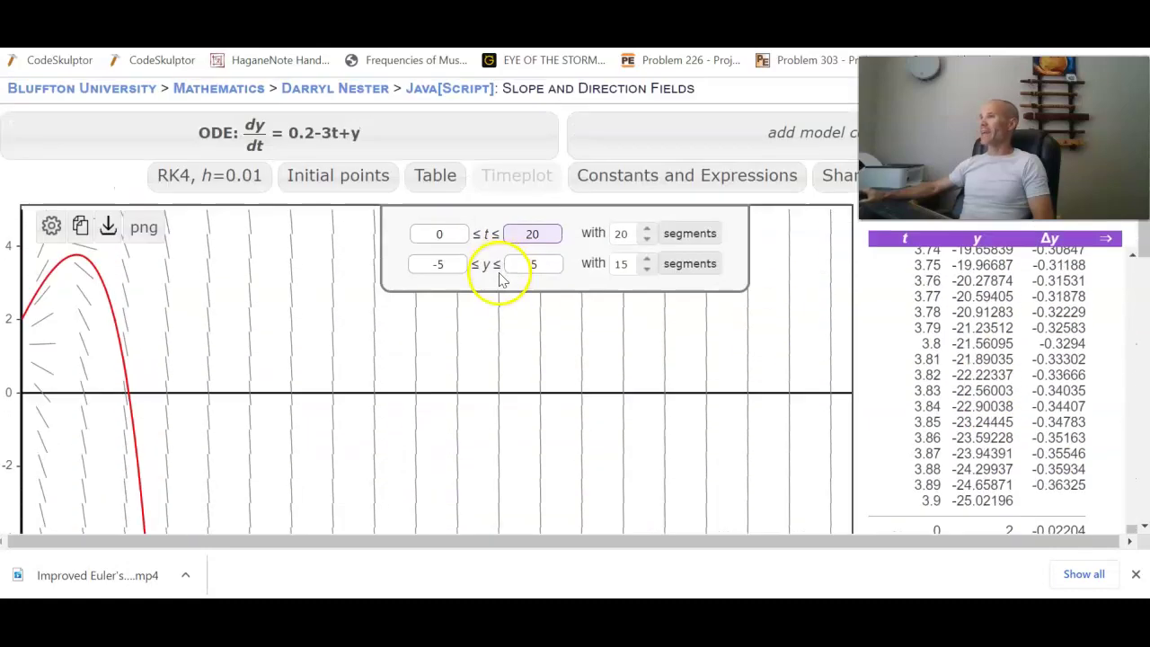
# - Set the lower y limit to -10000 and inspect the curve plunging near t≈9.5
pyautogui.moveTo(541, 260); pyautogui.dragTo(418, 260)
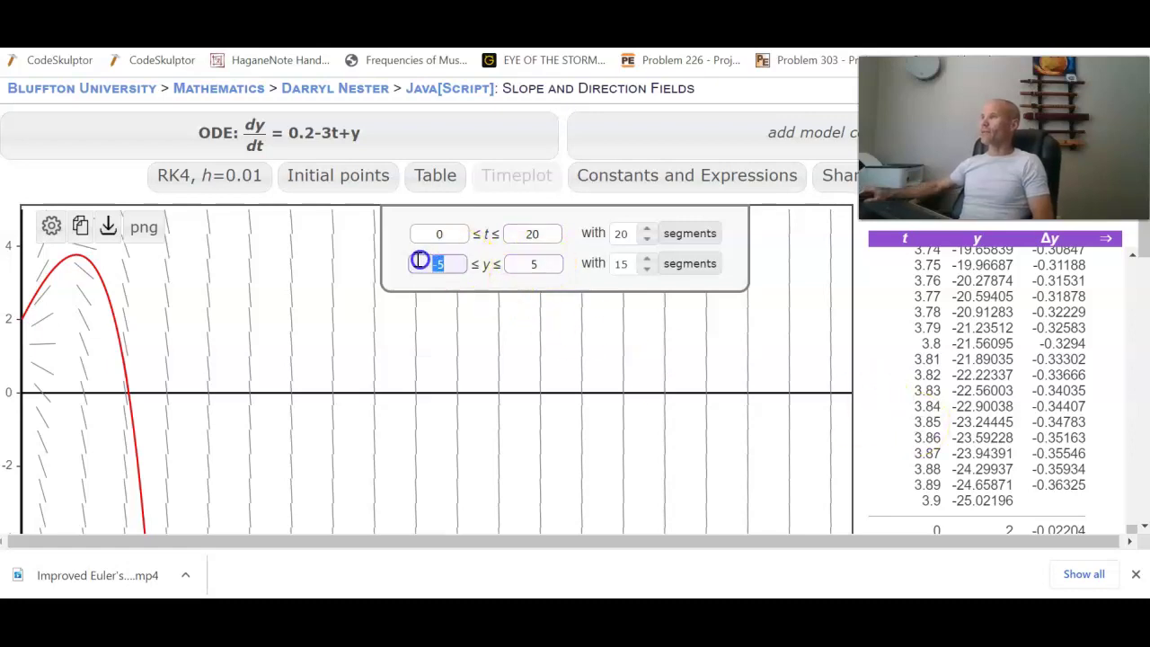
pyautogui.press('Return')
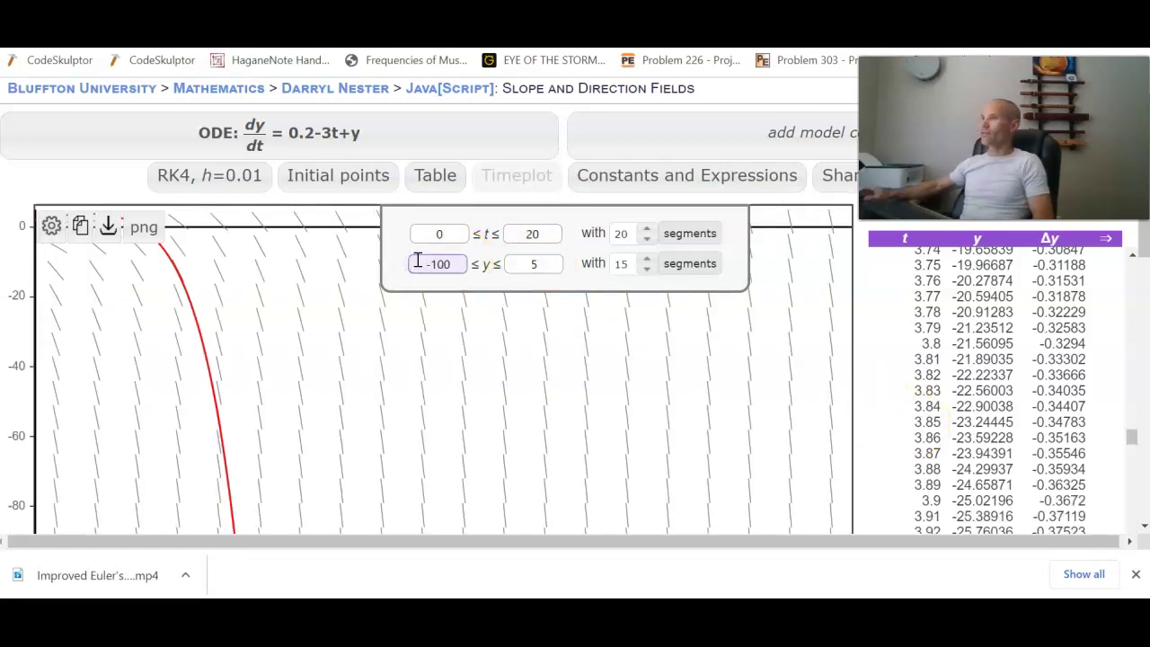
pyautogui.write('00')
pyautogui.press('Return')
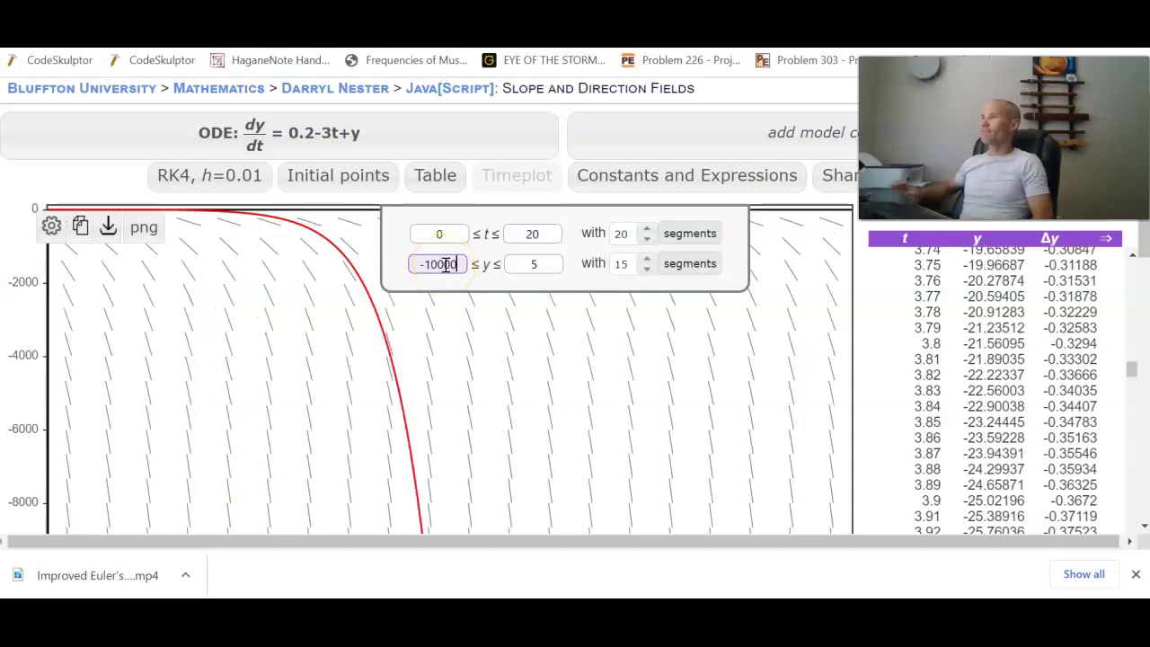
pyautogui.scroll(-20, 988, 409)
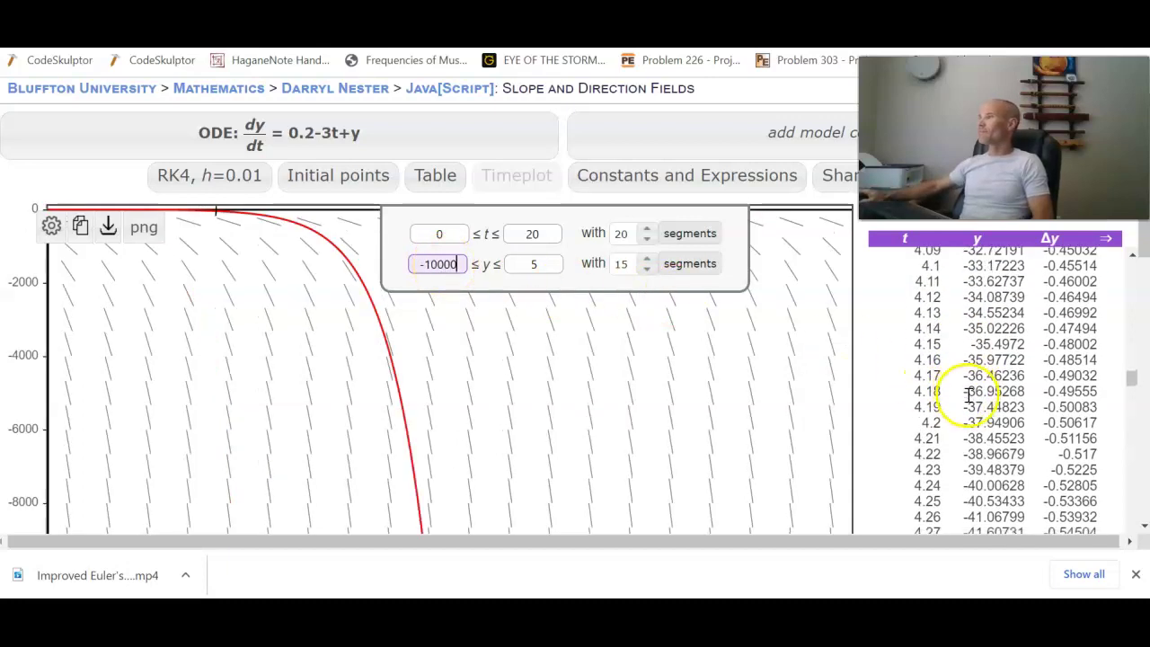
pyautogui.scroll(-20, 1023, 423)
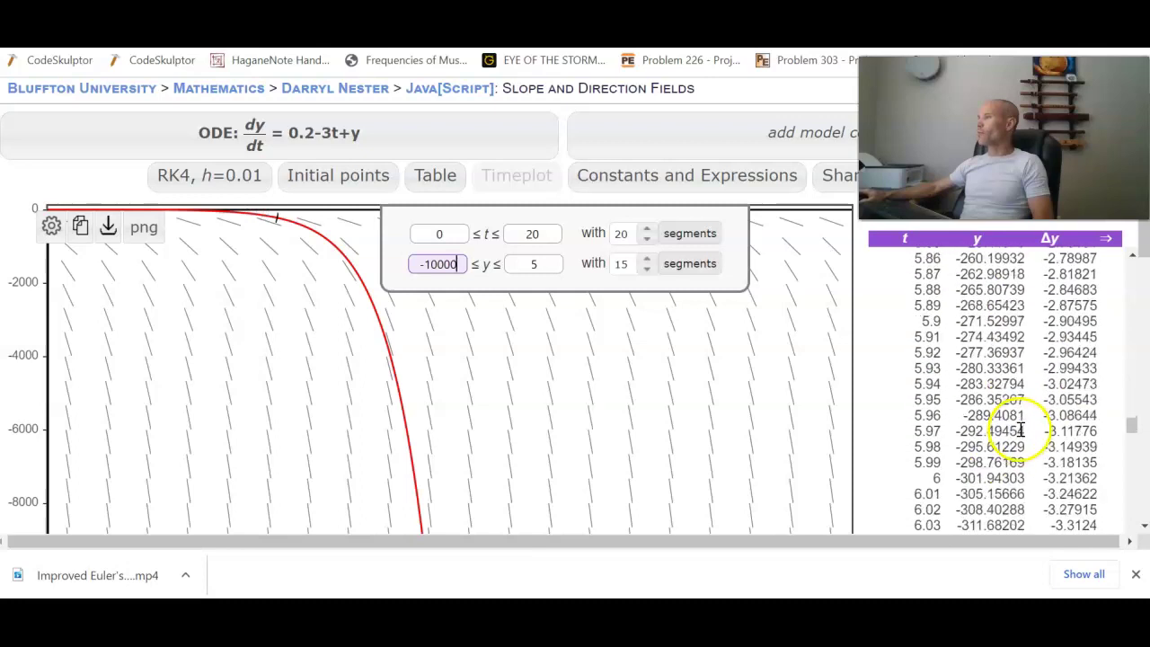
pyautogui.scroll(-2, 372, 372)
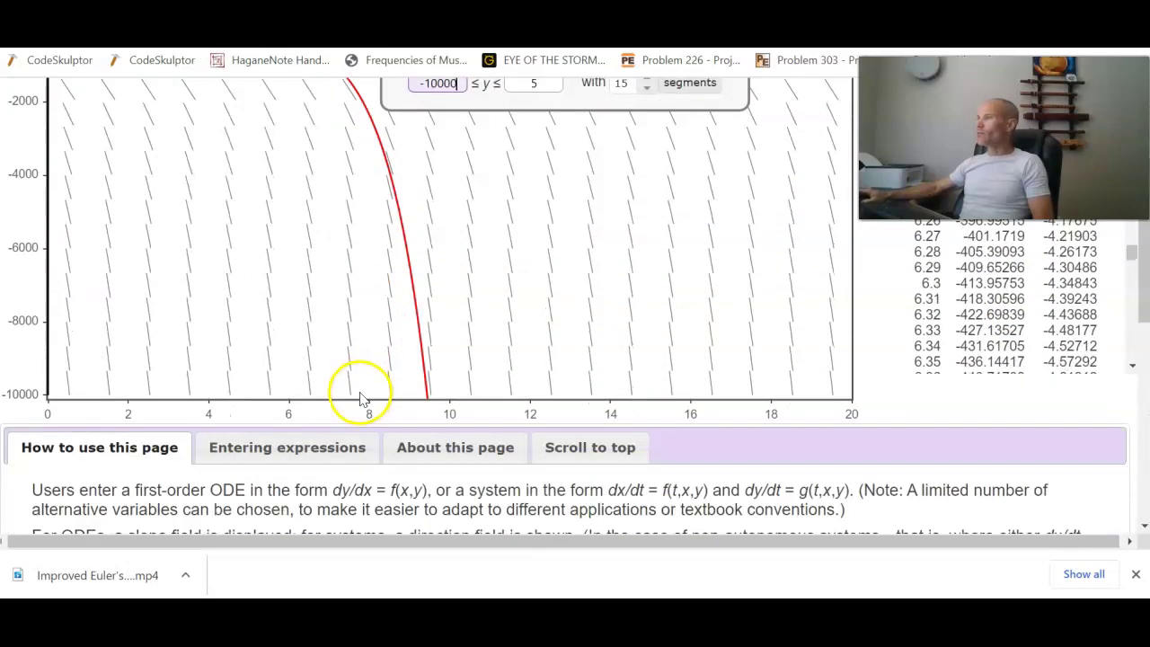
pyautogui.scroll(2, 76, 277)
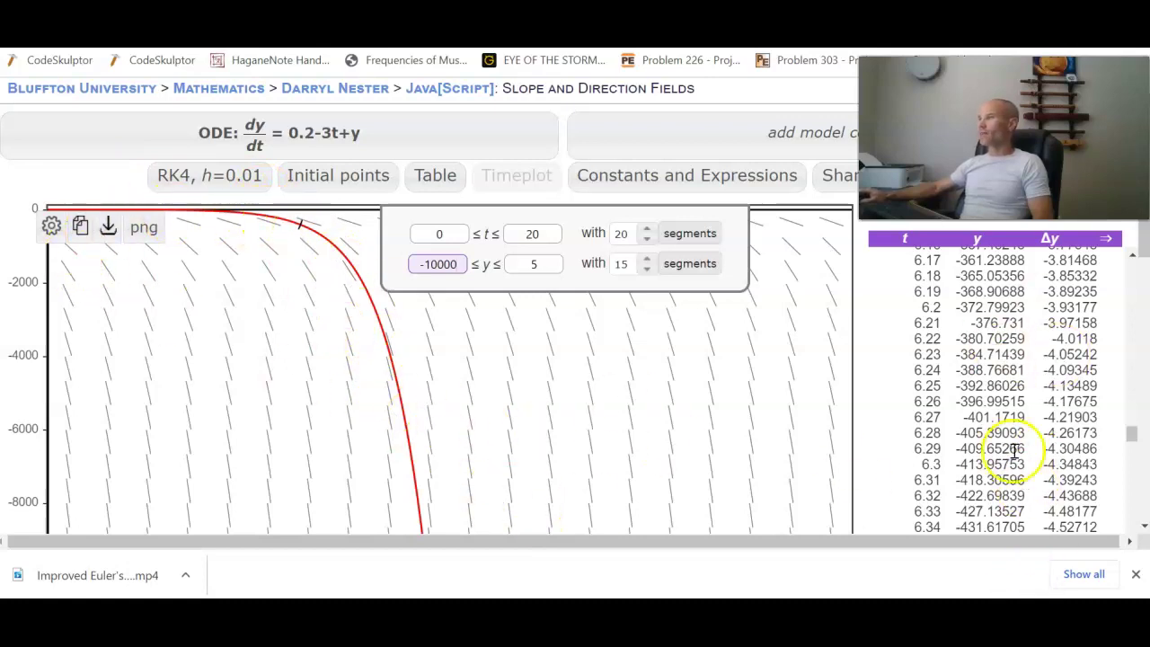
pyautogui.scroll(-2, 1079, 431)
pyautogui.scroll(2, 1122, 418)
pyautogui.scroll(2, 999, 421)
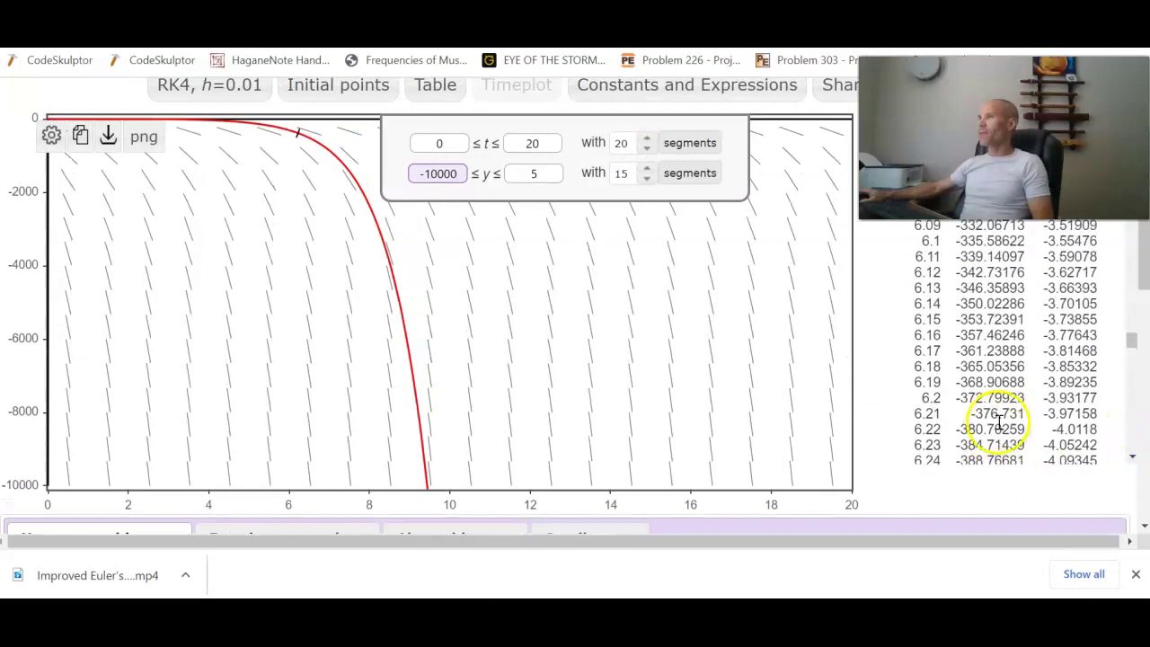
pyautogui.scroll(3, 971, 427)
pyautogui.scroll(1, 444, 321)
# - Set the RK4 step size to 0.1 and add a second solution curve from the plot
pyautogui.click(236, 178)
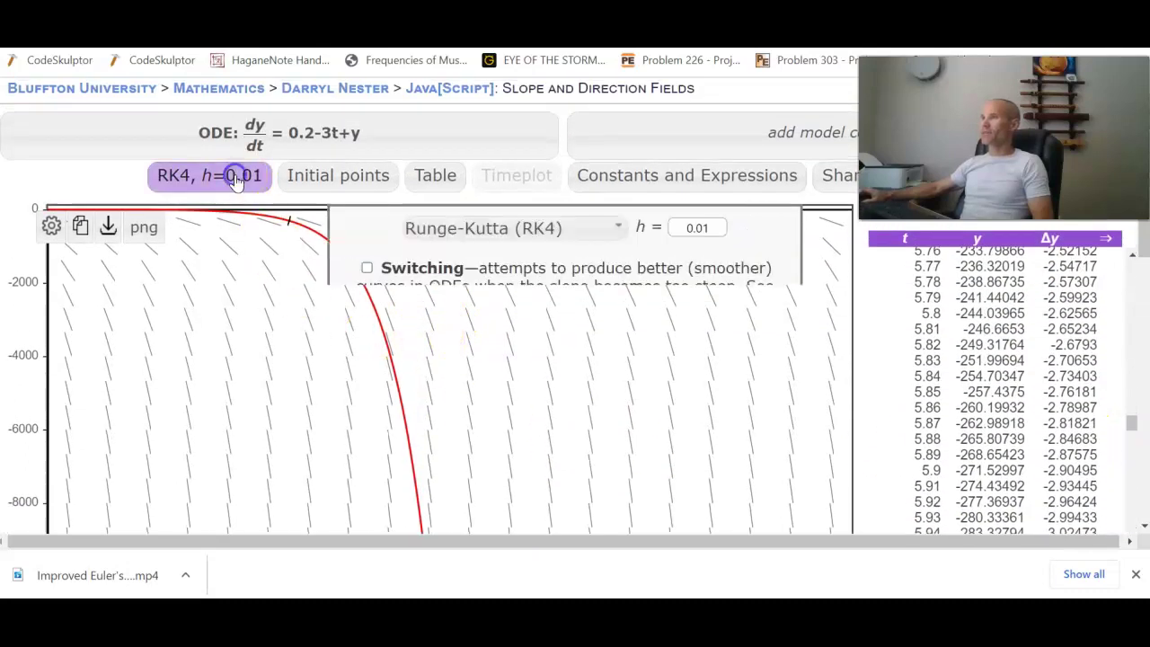
pyautogui.doubleClick(696, 228)
pyautogui.write('0.1')
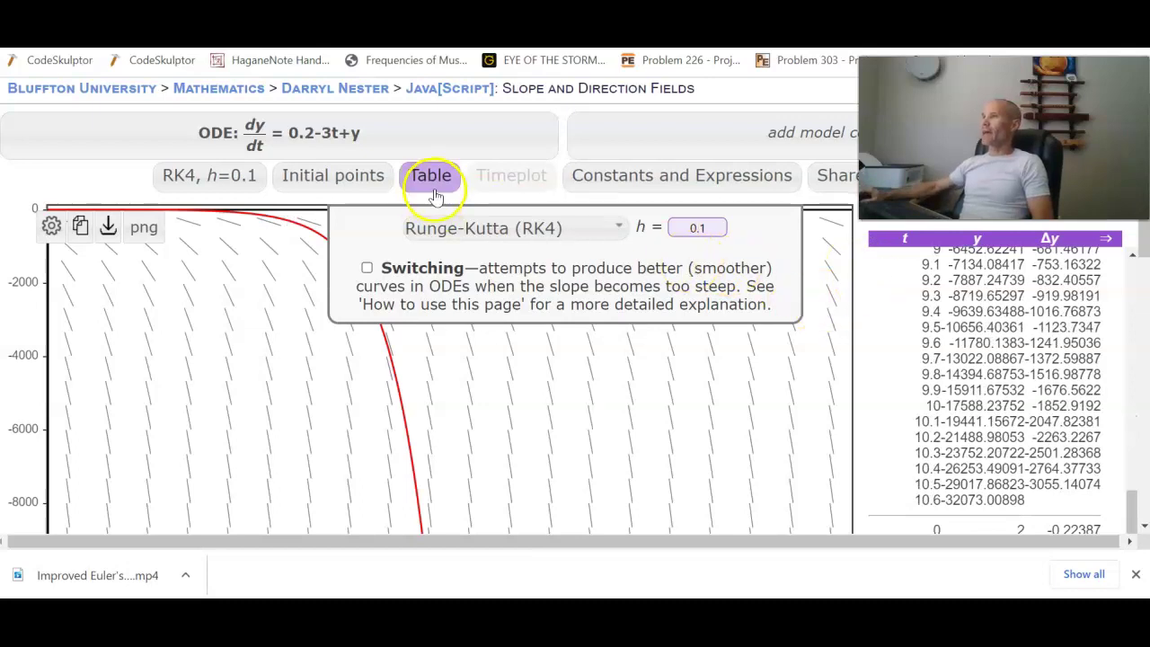
pyautogui.click(479, 308)
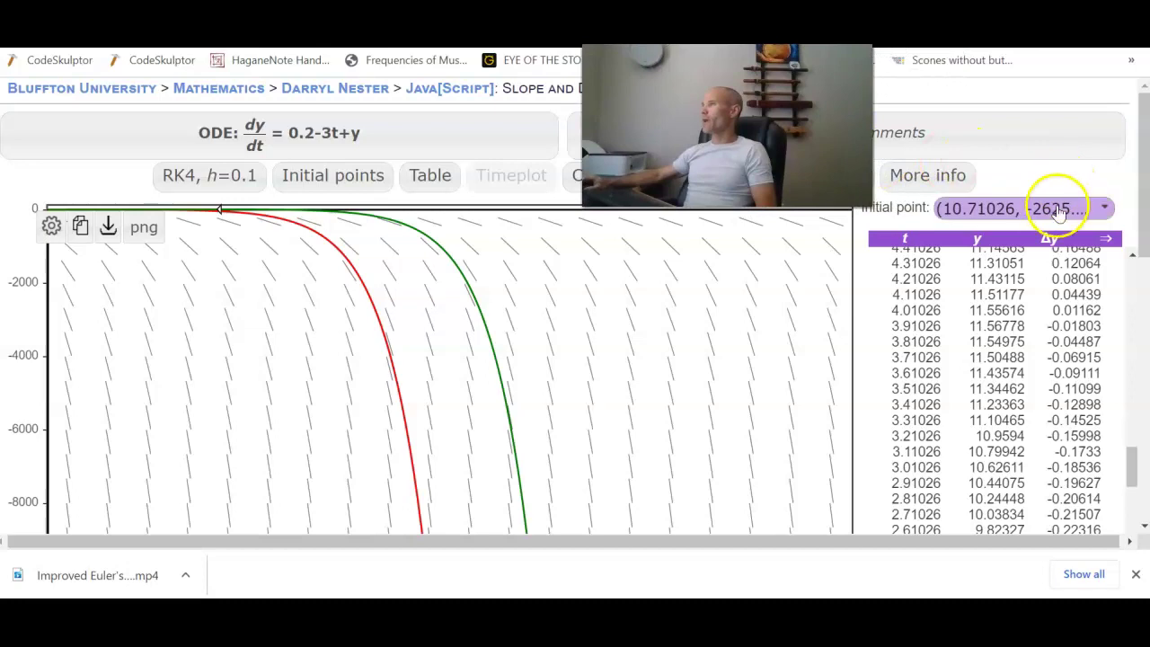
# - Compare both curves' tables, then leave the table on initial point (0, 2)
pyautogui.click(988, 206)
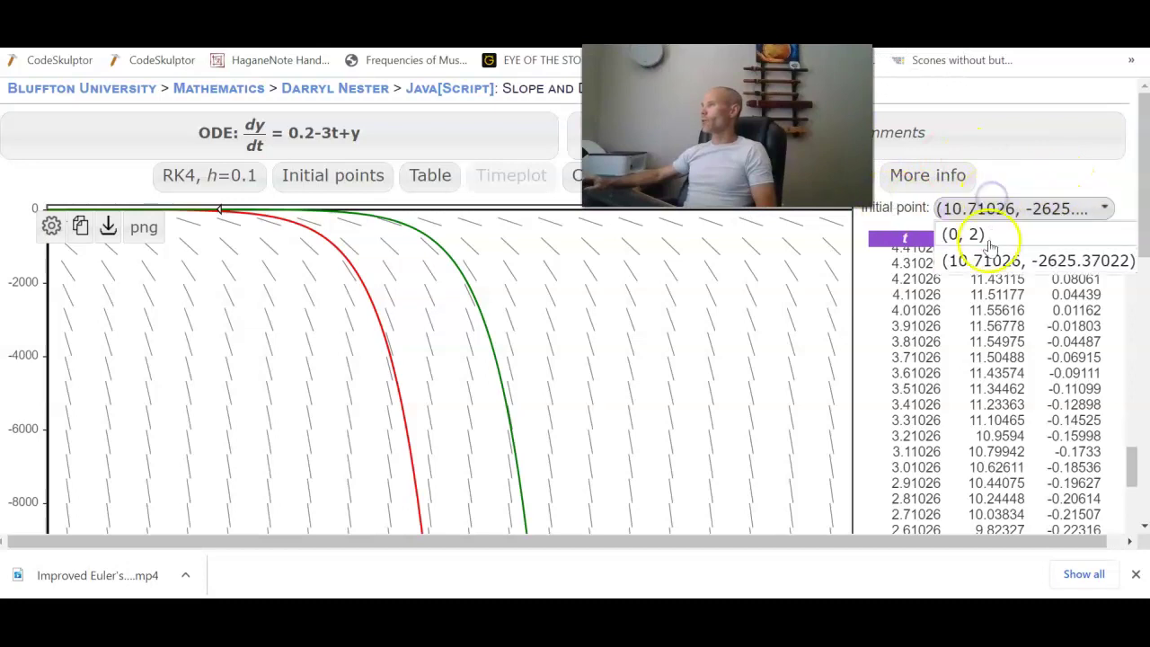
pyautogui.click(966, 235)
pyautogui.click(983, 207)
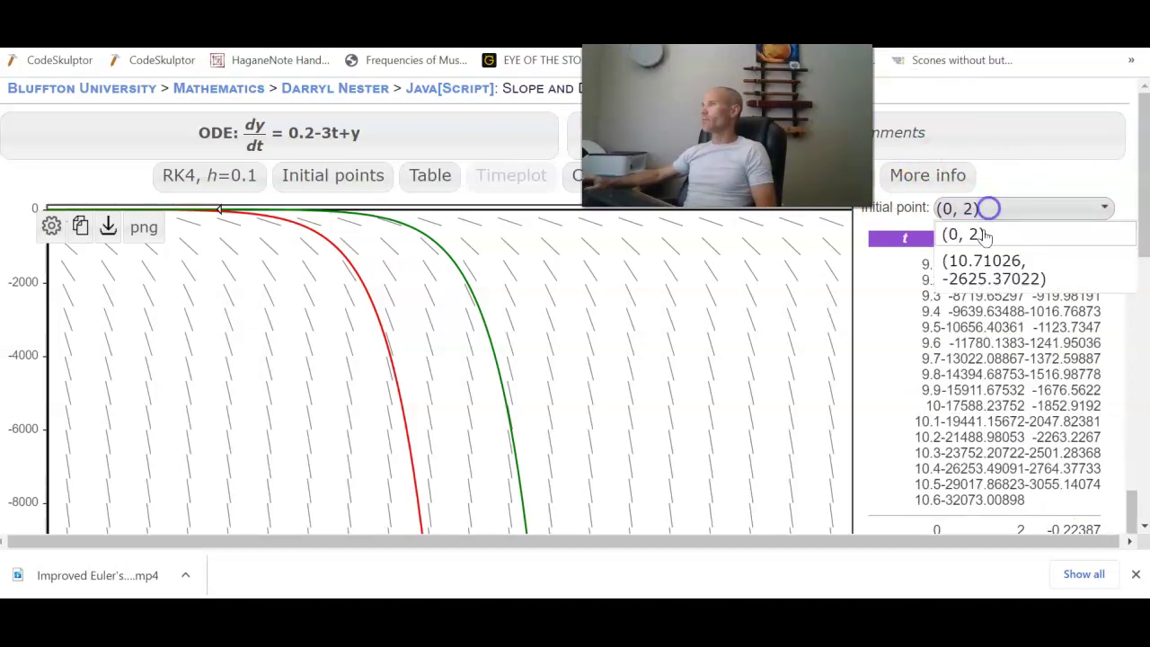
pyautogui.click(986, 280)
pyautogui.click(988, 207)
pyautogui.click(970, 234)
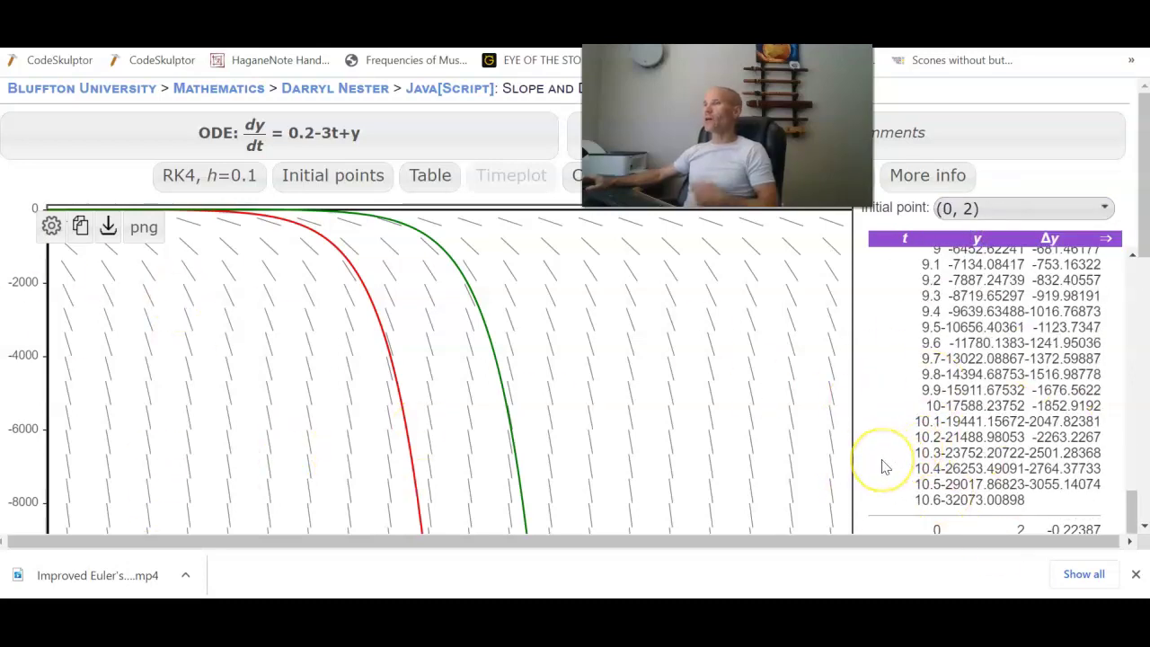
pyautogui.click(1135, 573)
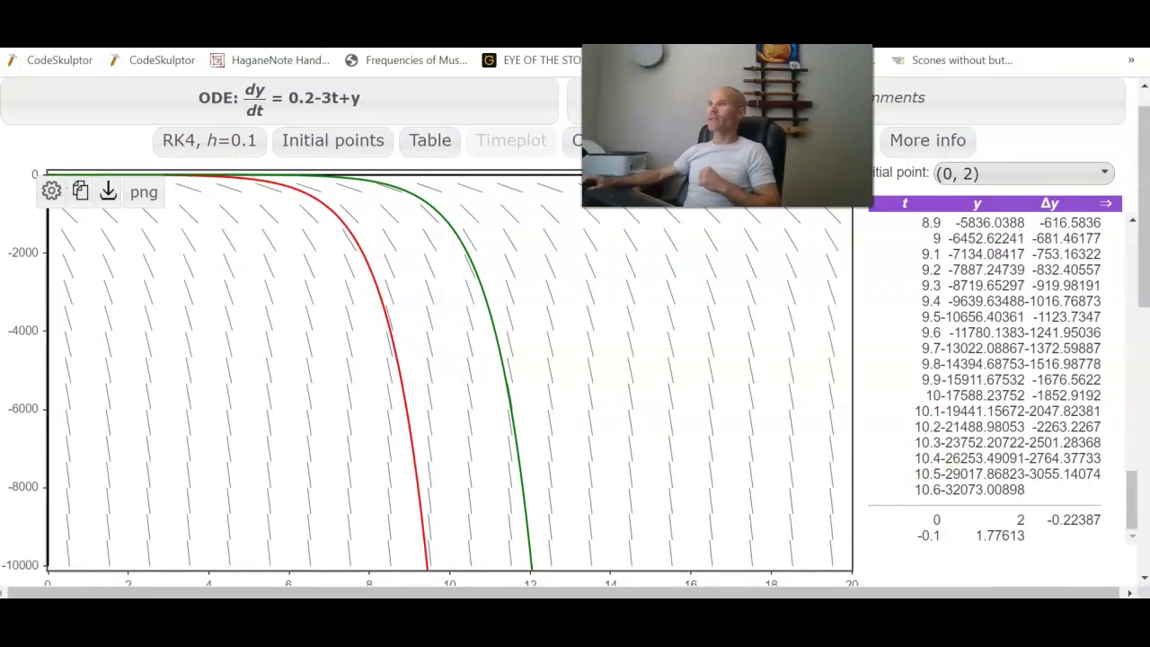